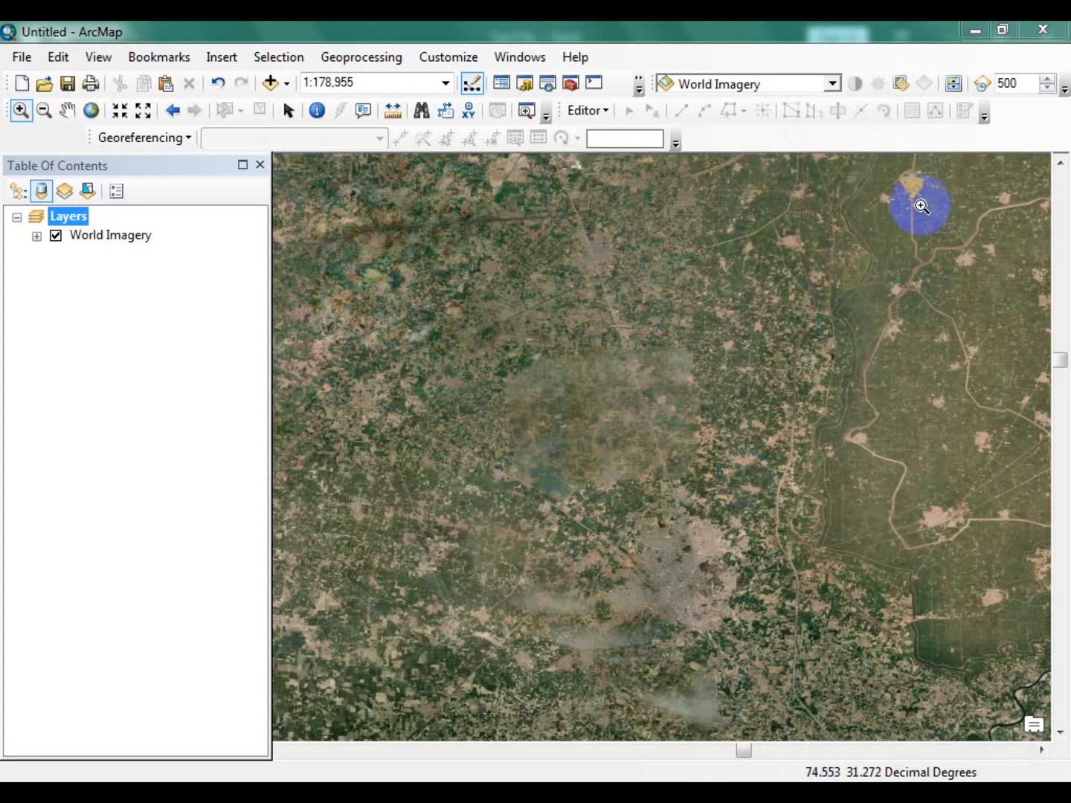
# Switch to Excel, examine the locality table with its Lat and Long columns in Test File, and return to ArcMap.
pyautogui.click(975, 32)
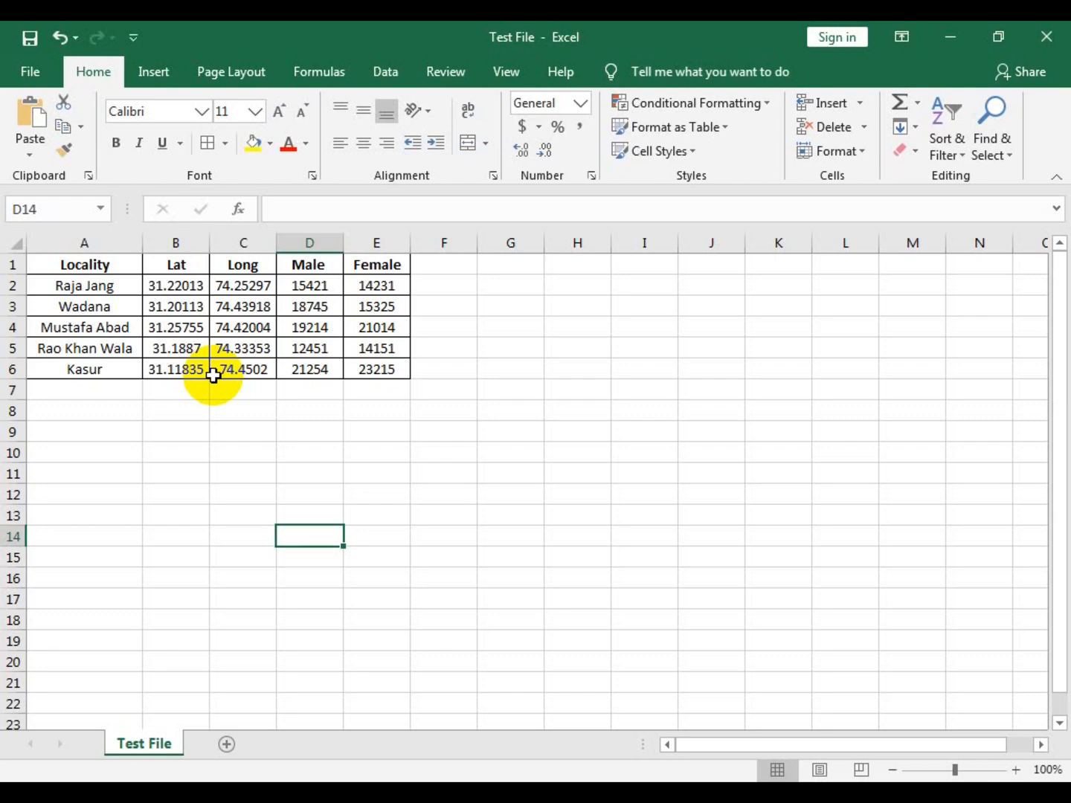
pyautogui.click(171, 290)
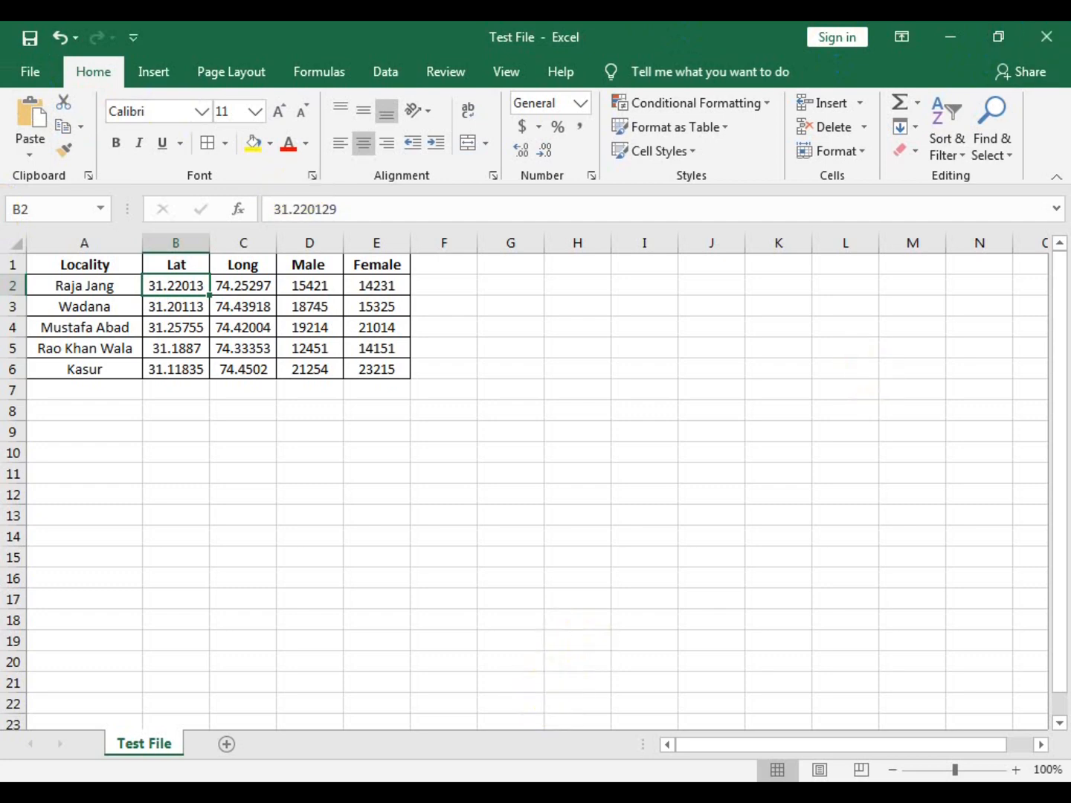
pyautogui.hotkey('alt', 'Tab')
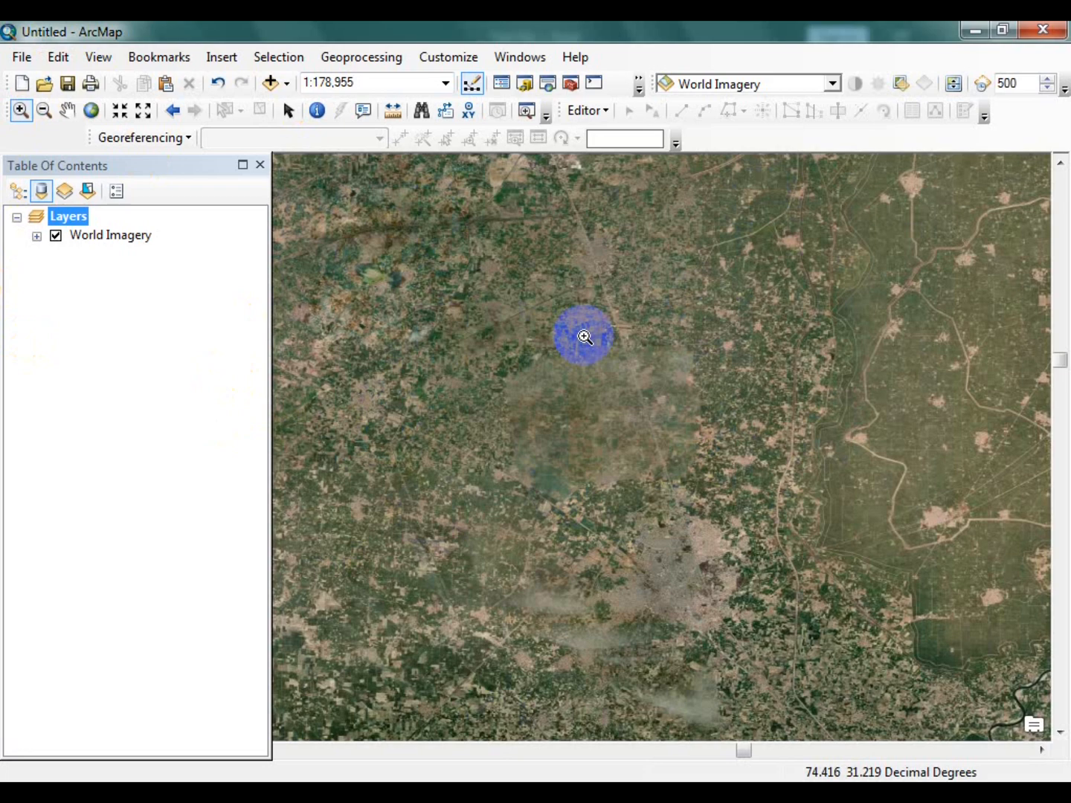
pyautogui.click(21, 58)
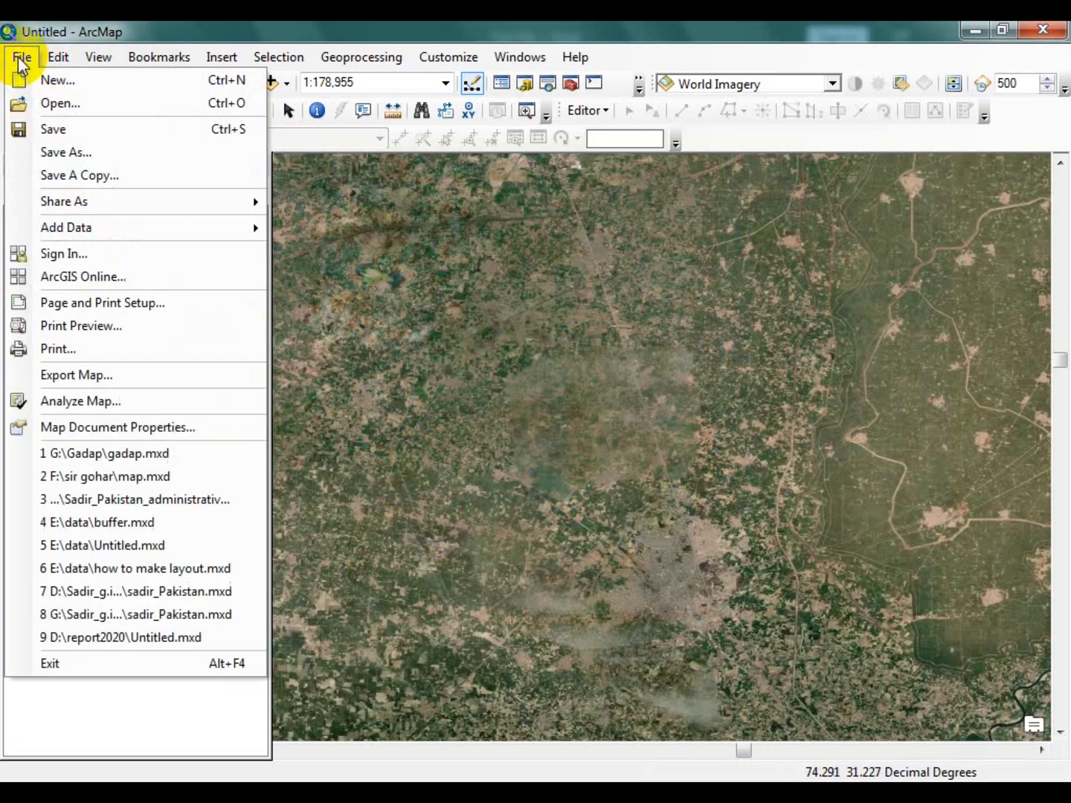
pyautogui.moveTo(148, 56)
pyautogui.click(150, 31)
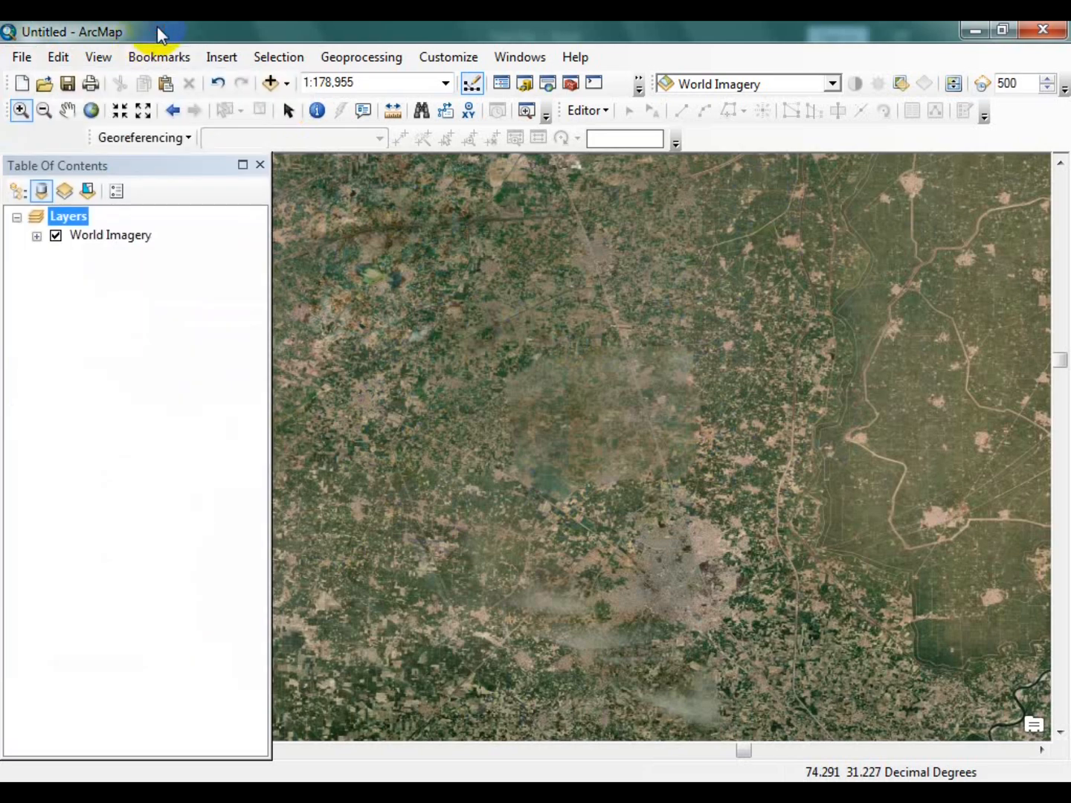
pyautogui.click(45, 85)
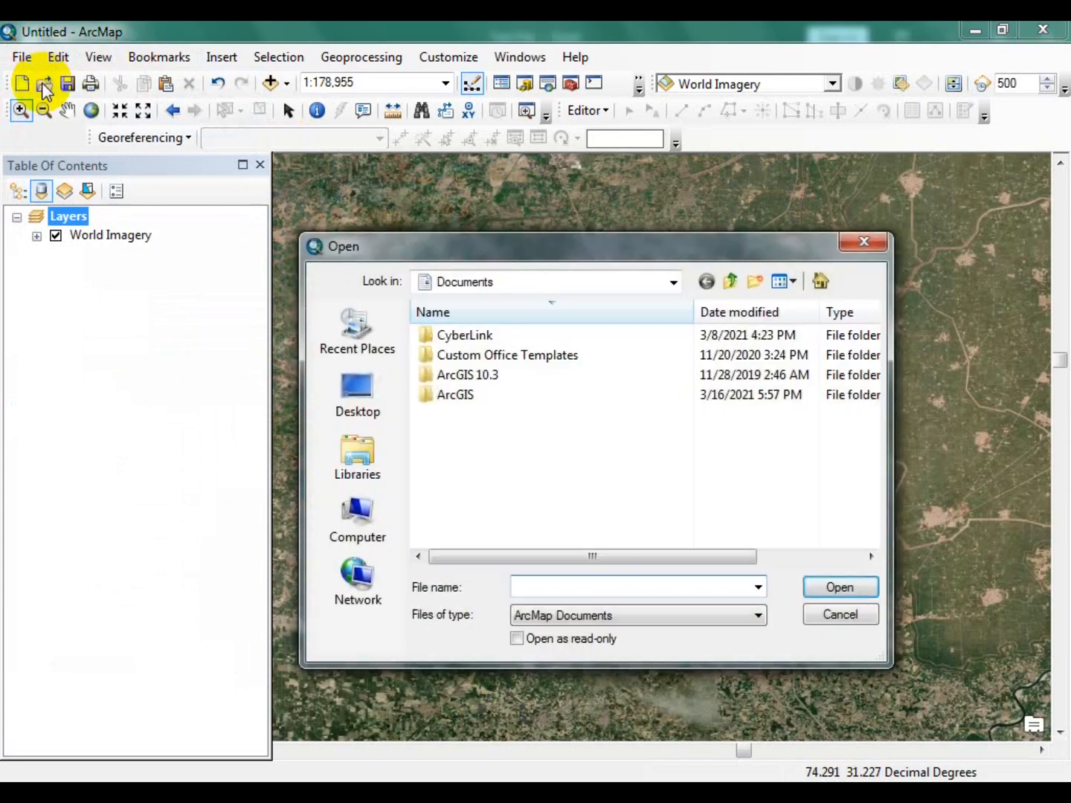
pyautogui.click(644, 288)
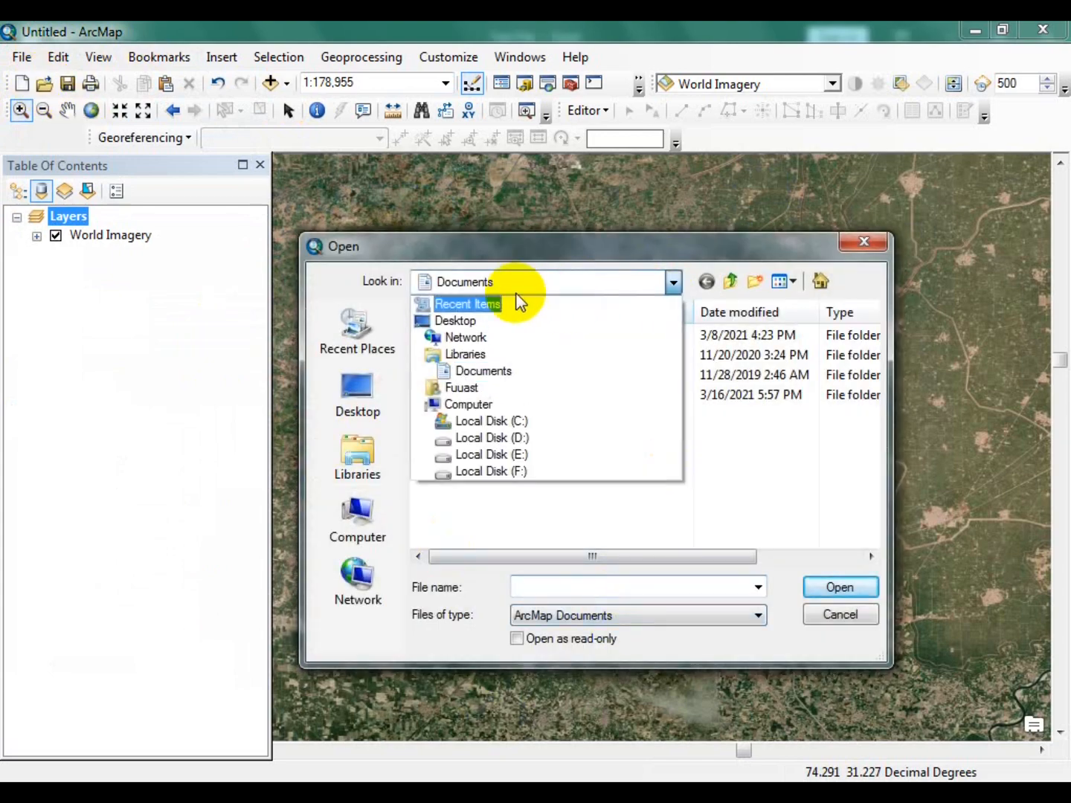
pyautogui.click(864, 244)
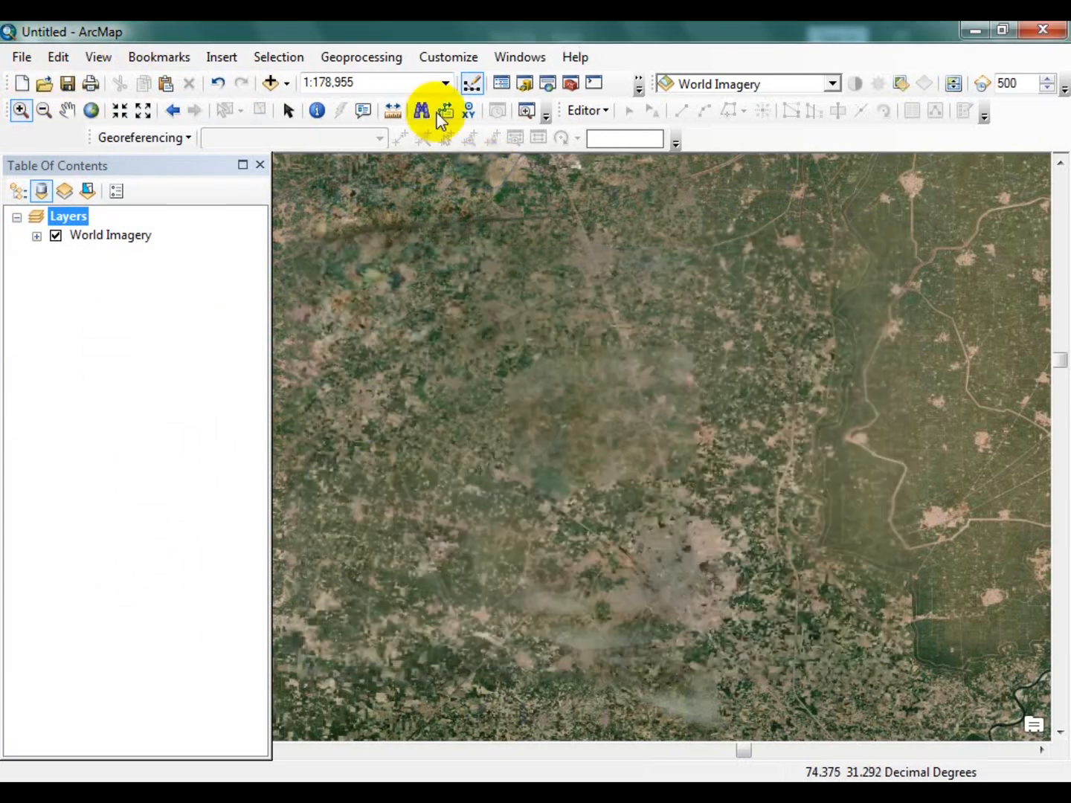
# Add the Sheet1$ table from Test File.xlsx on the F:\ folder connection to the map.
pyautogui.click(270, 82)
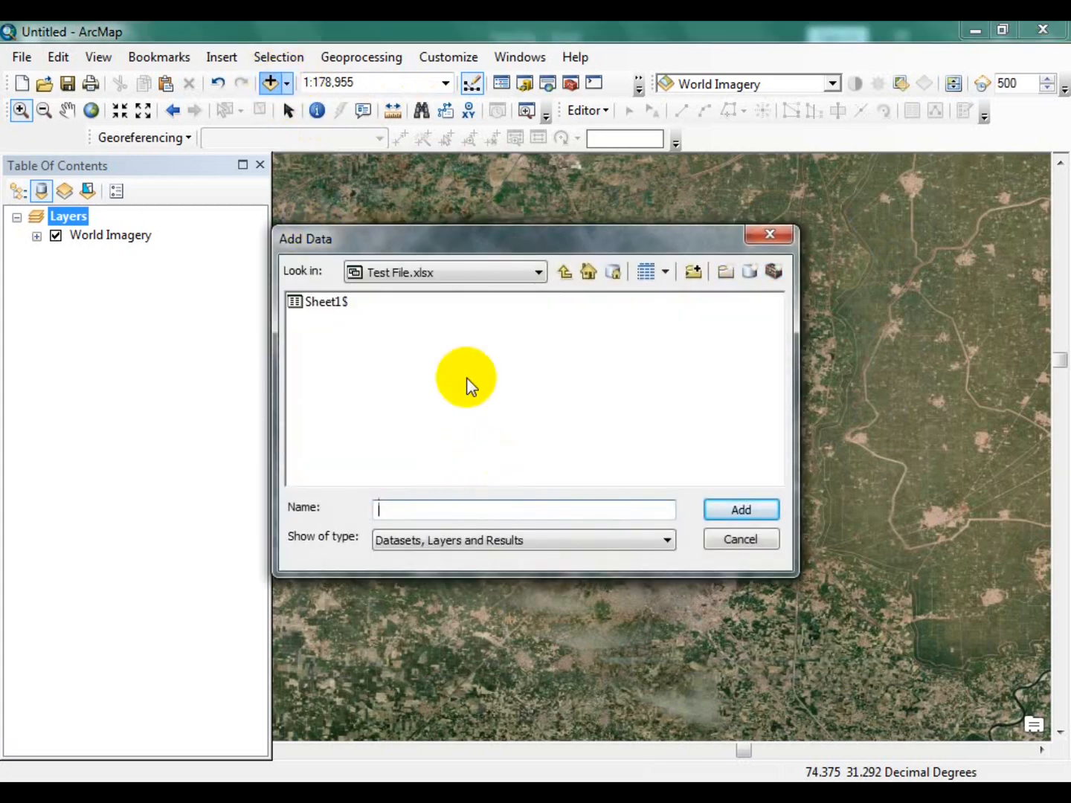
pyautogui.click(565, 272)
pyautogui.click(565, 270)
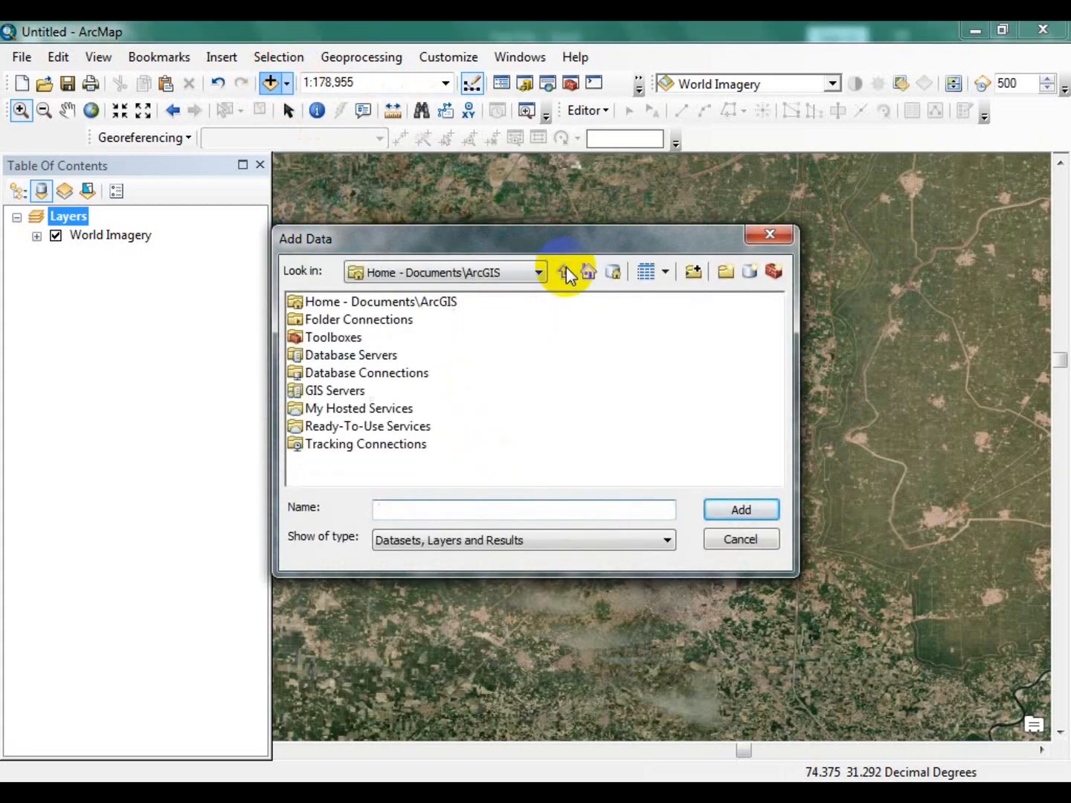
pyautogui.doubleClick(327, 319)
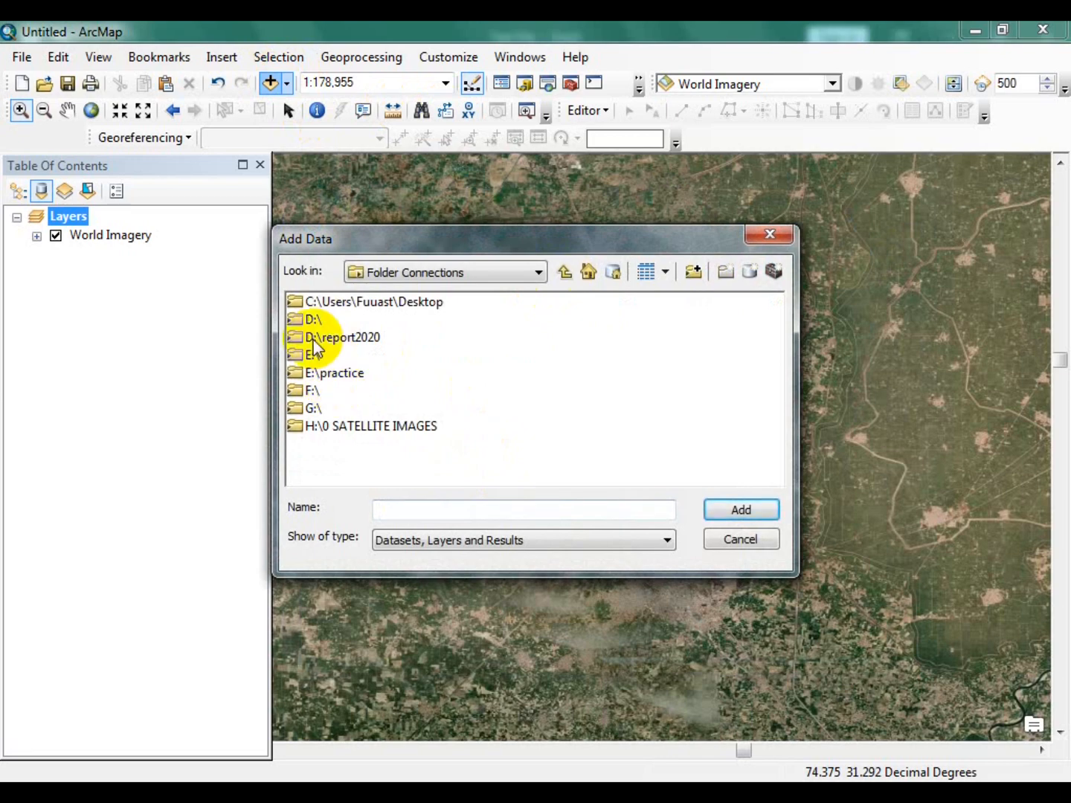
pyautogui.doubleClick(306, 392)
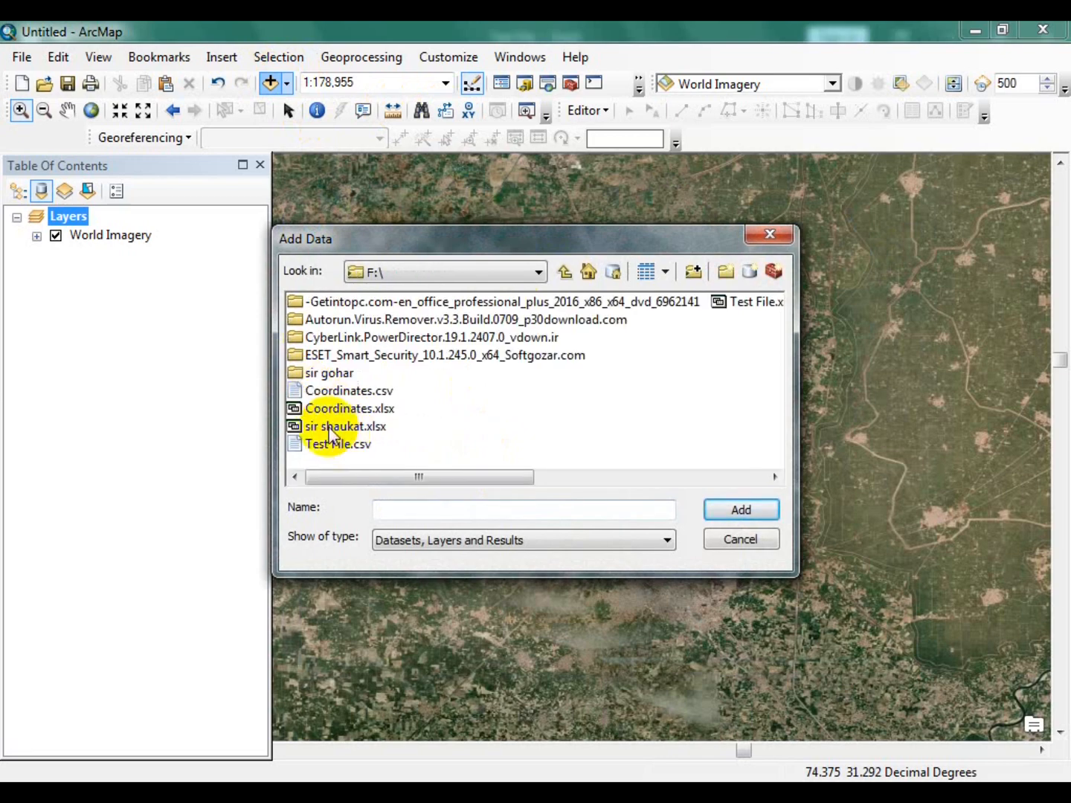
pyautogui.click(717, 302)
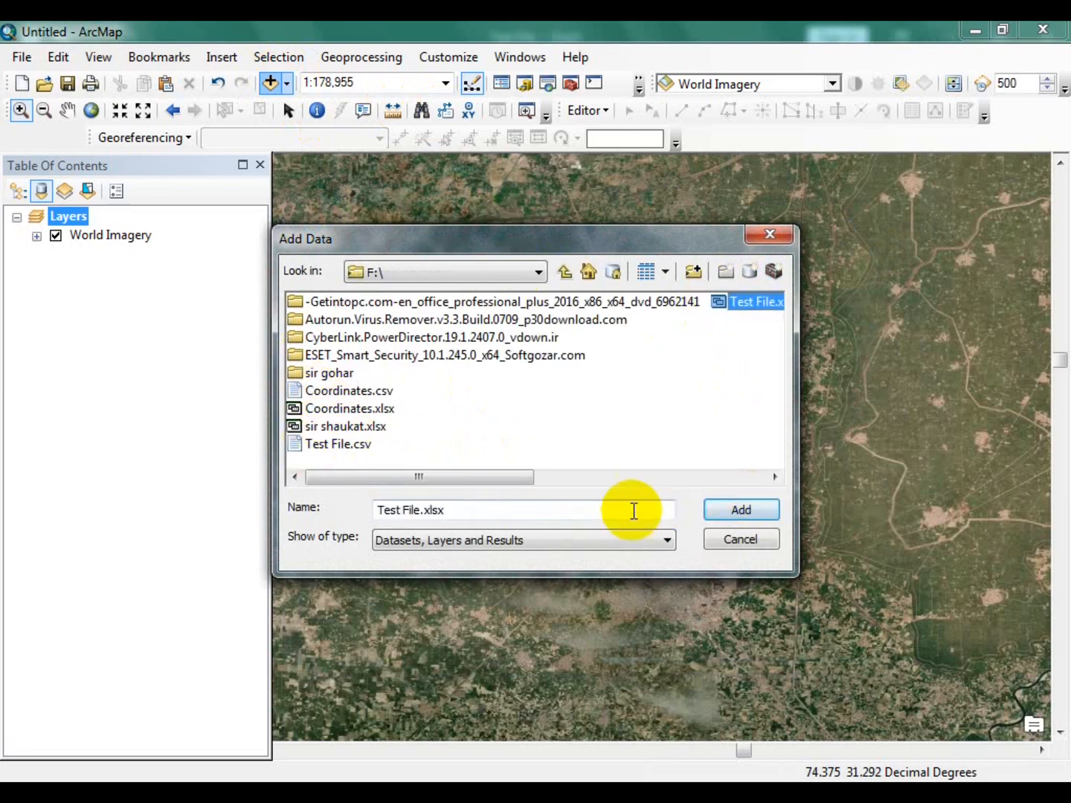
pyautogui.moveTo(512, 477); pyautogui.dragTo(677, 476)
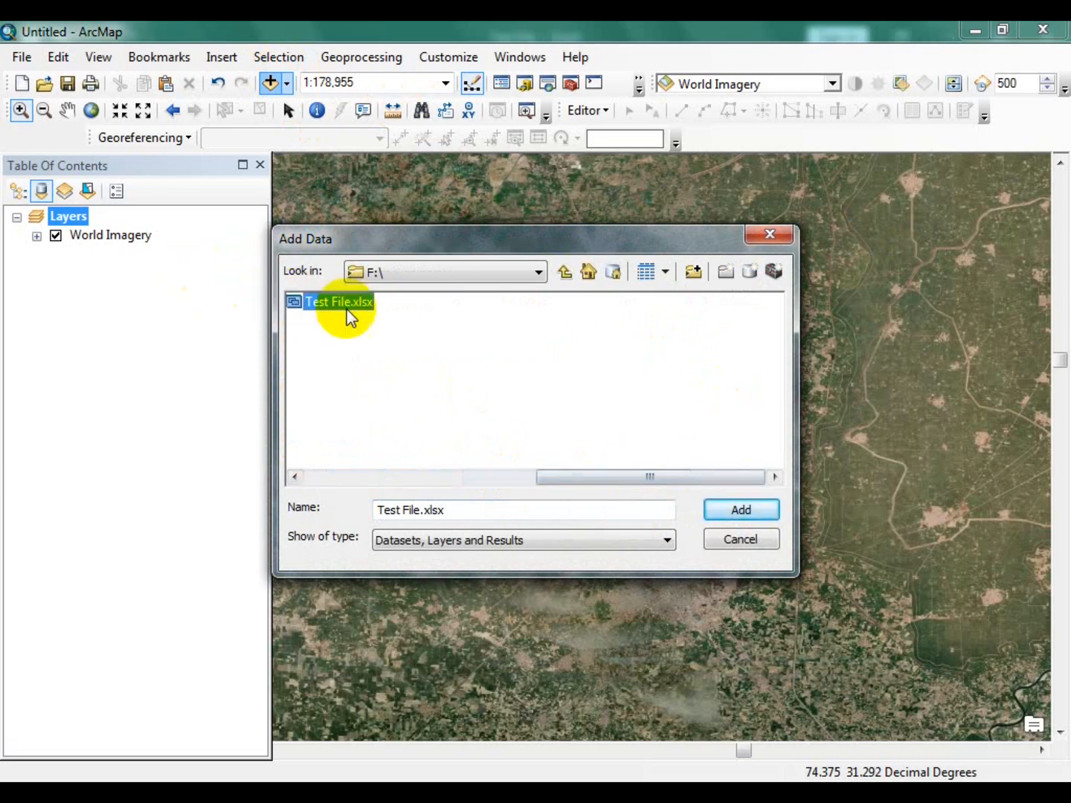
pyautogui.click(725, 512)
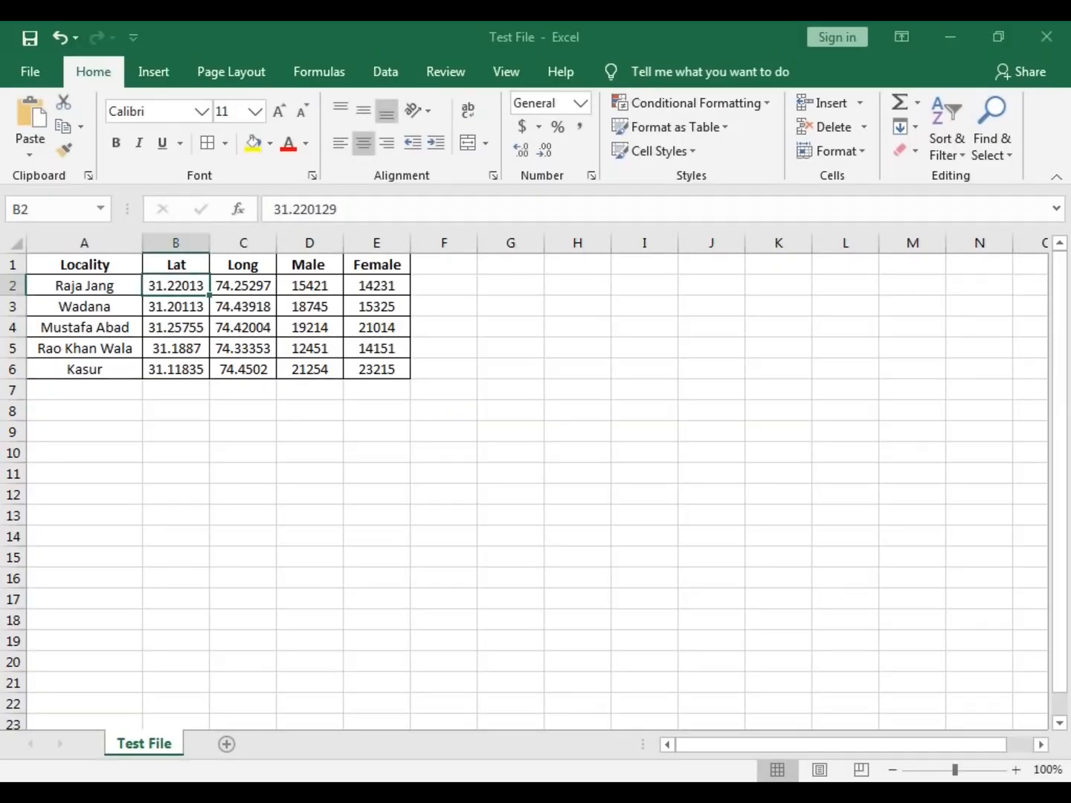
pyautogui.click(121, 757)
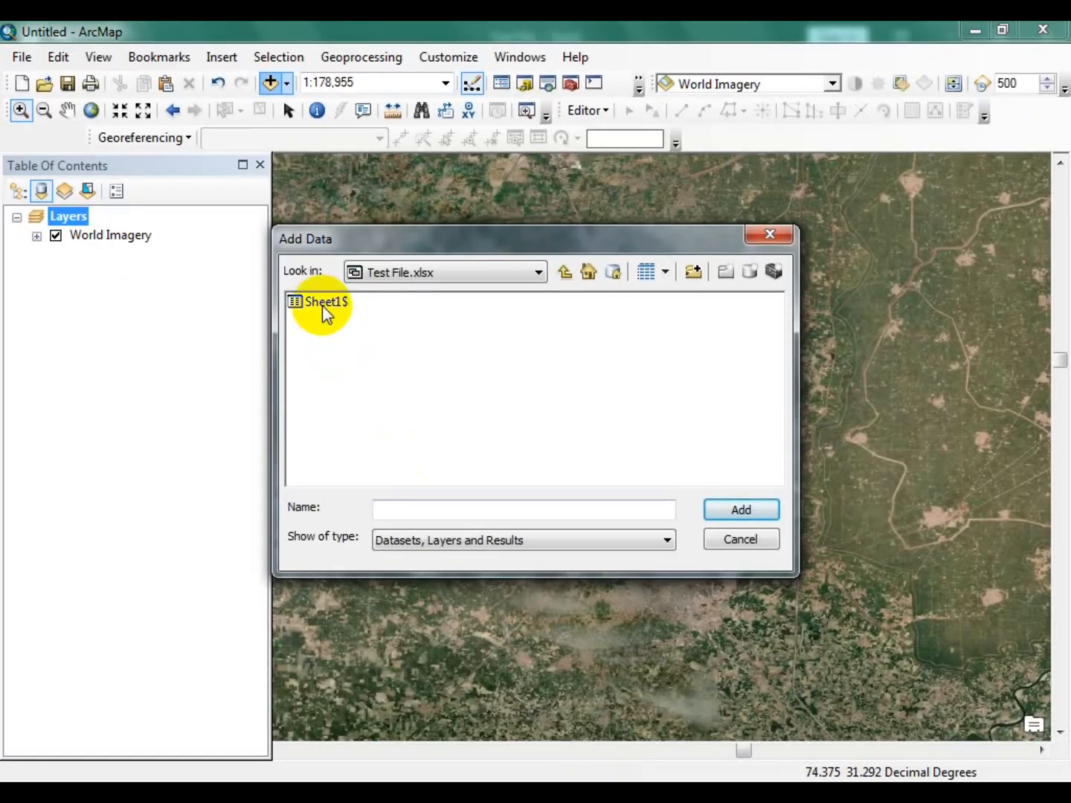
pyautogui.click(323, 305)
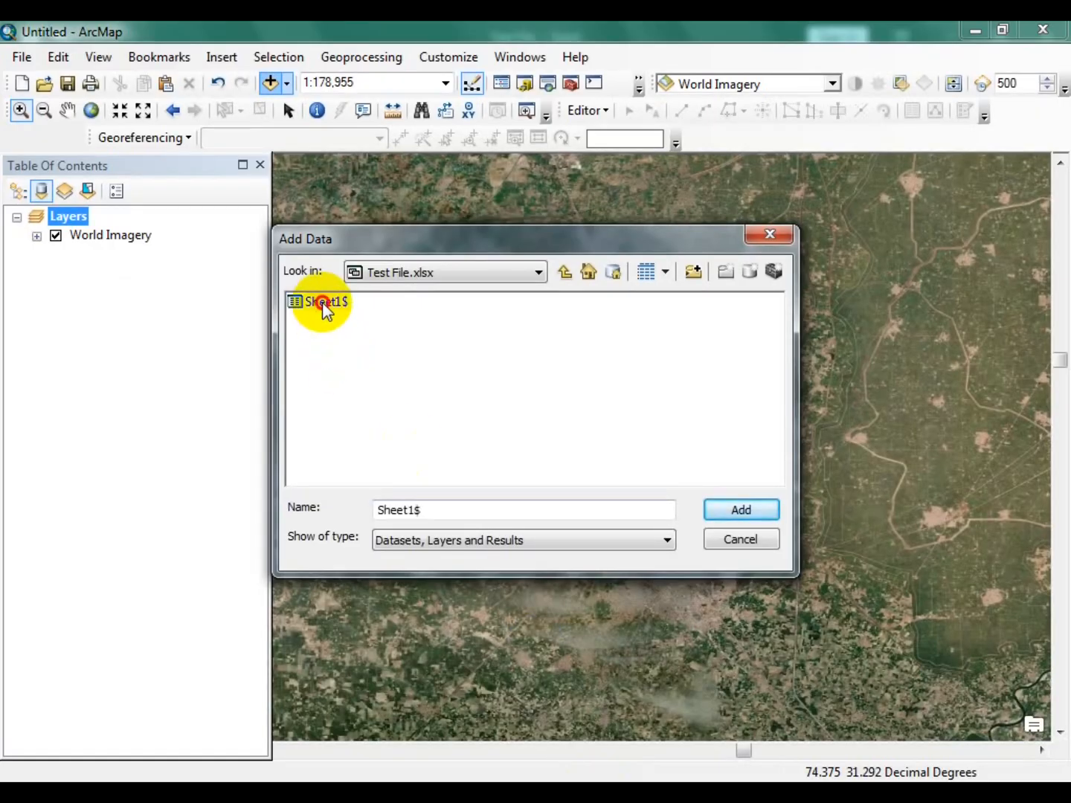
pyautogui.click(738, 513)
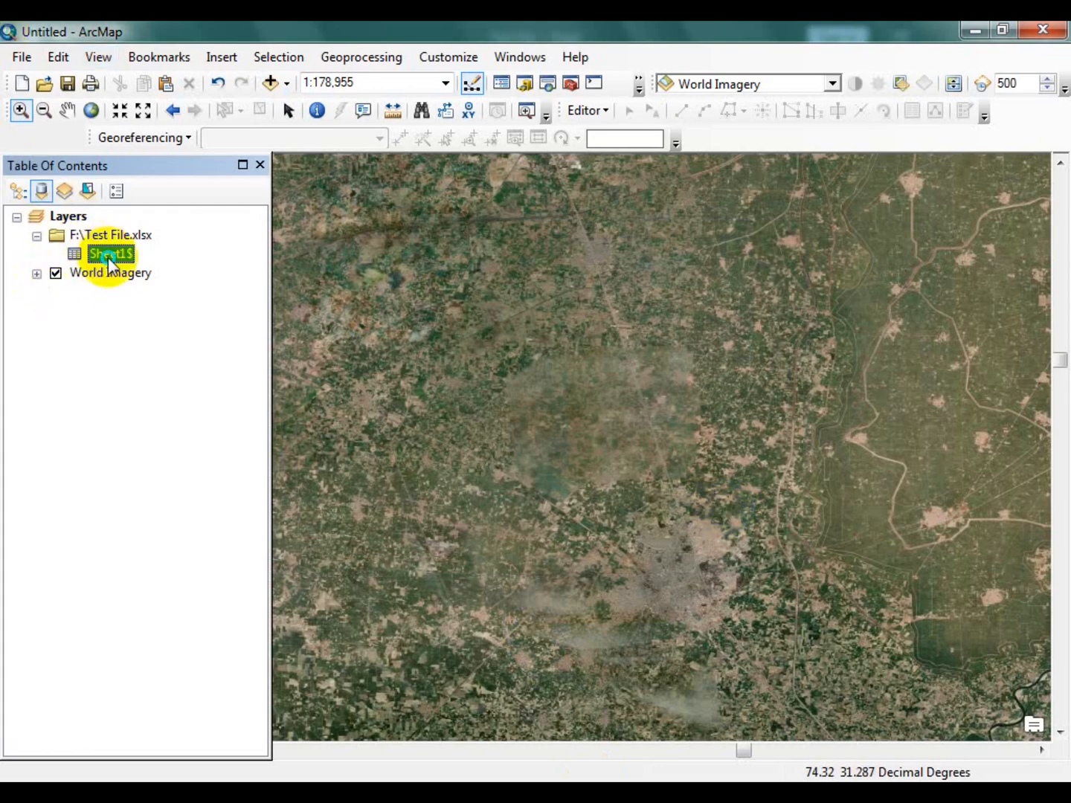
# Display the Sheet1$ table as XY points with Long as X, Lat as Y and the GCS_WGS_1984 coordinate system.
pyautogui.rightClick(108, 258)
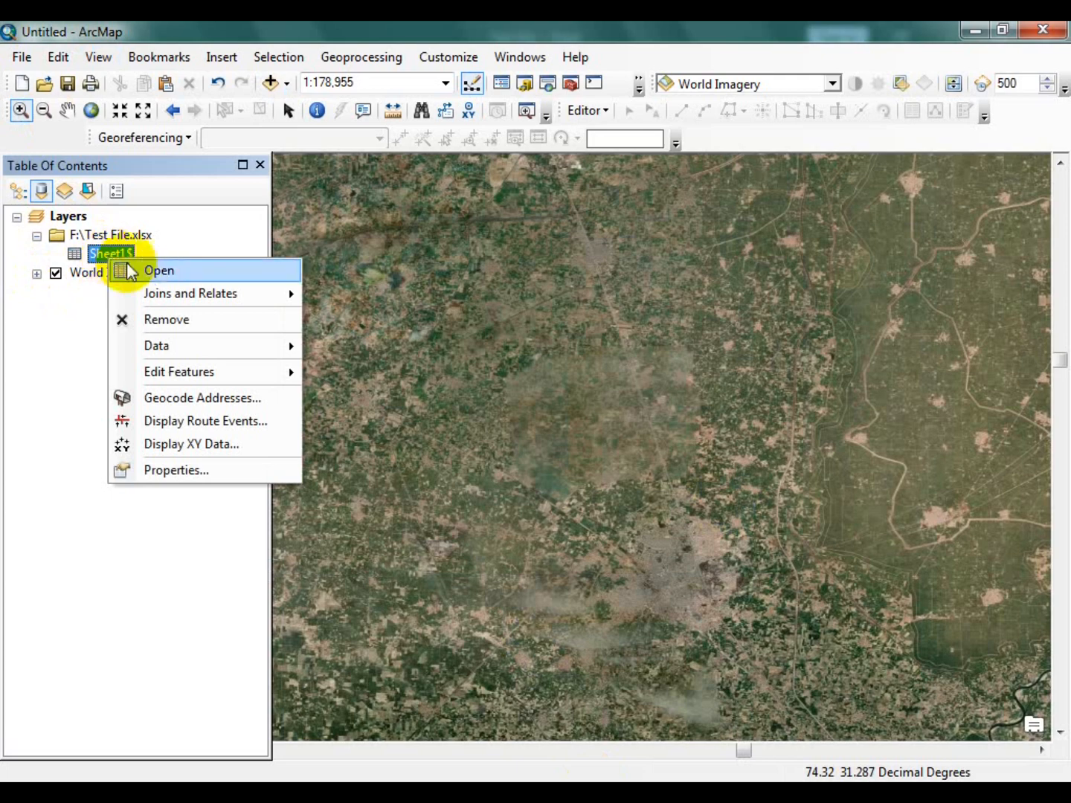
pyautogui.moveTo(160, 293)
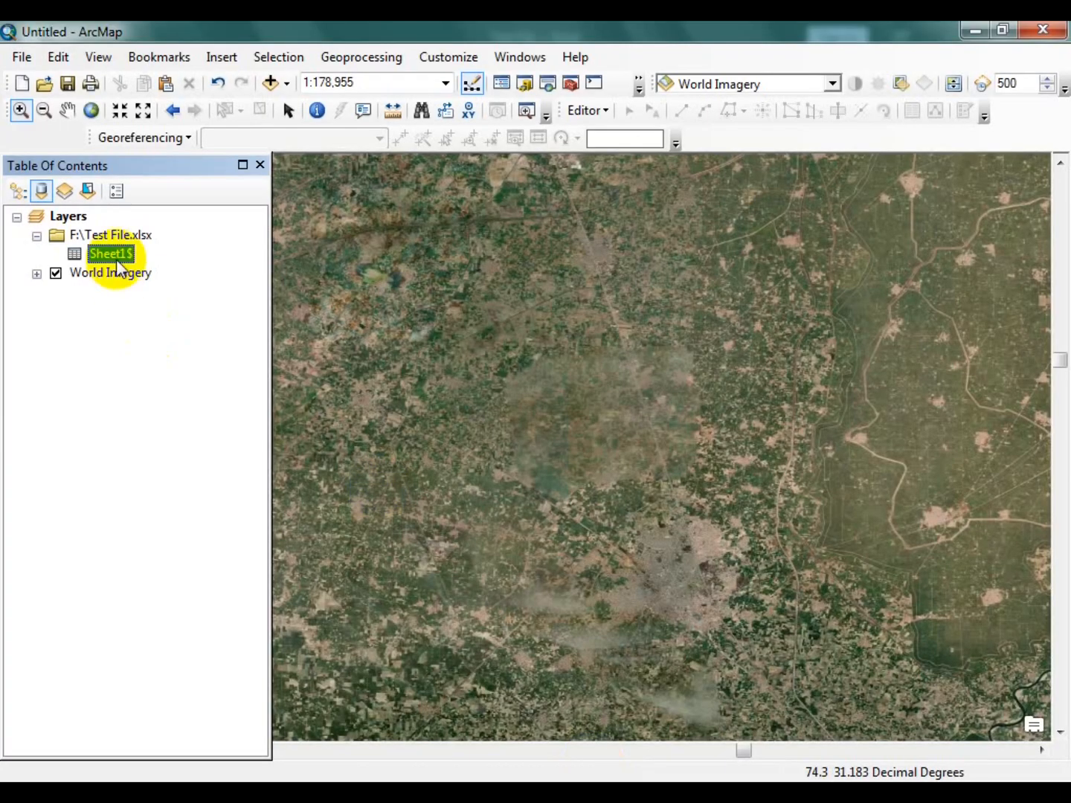
pyautogui.rightClick(116, 255)
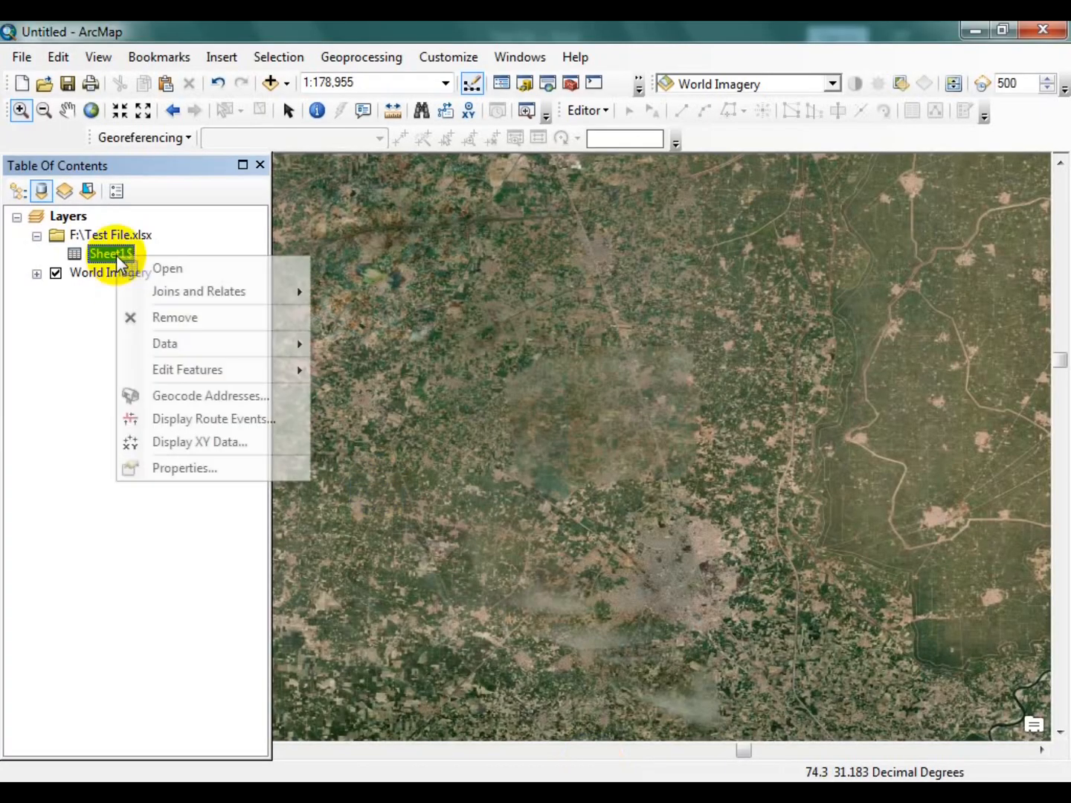
pyautogui.click(178, 445)
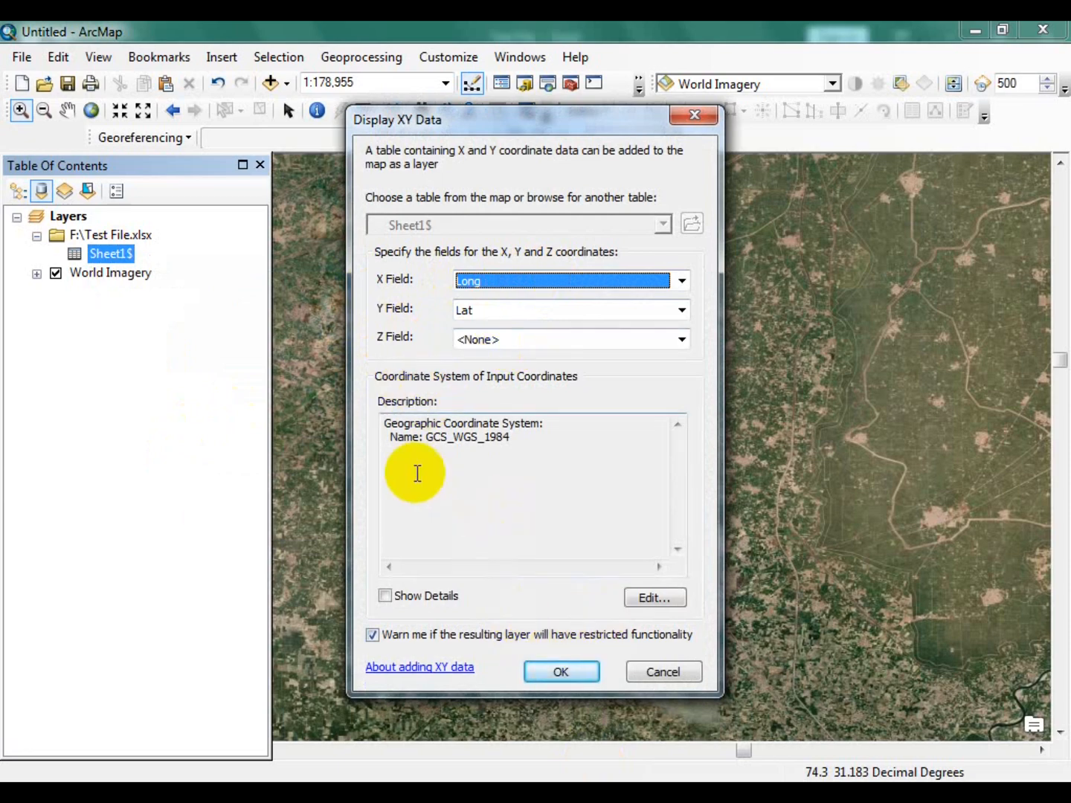
pyautogui.moveTo(391, 437); pyautogui.dragTo(404, 436)
pyautogui.click(475, 451)
pyautogui.click(559, 506)
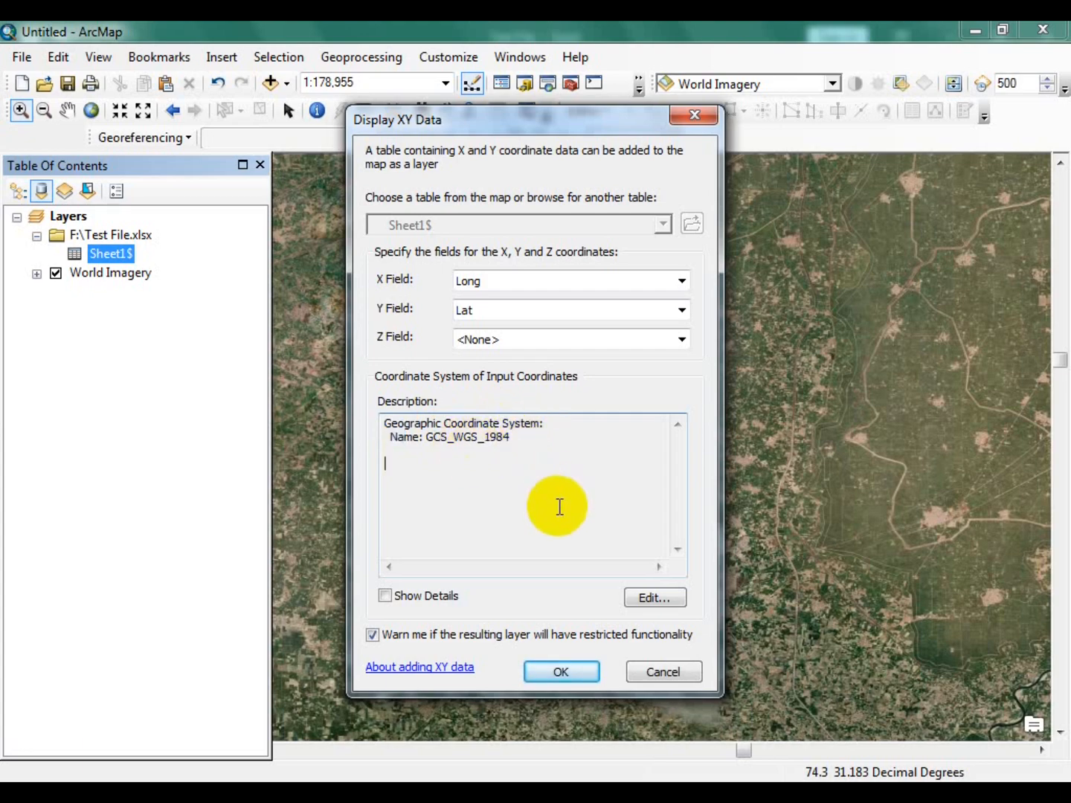
pyautogui.click(559, 673)
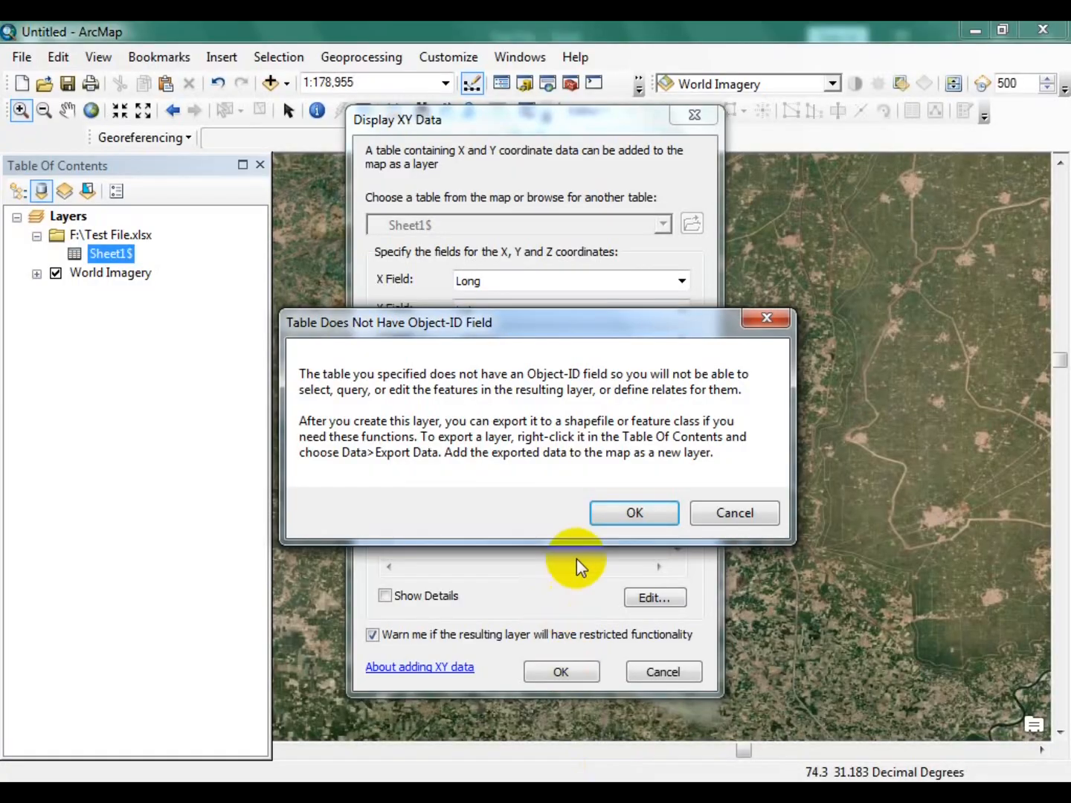
pyautogui.click(611, 514)
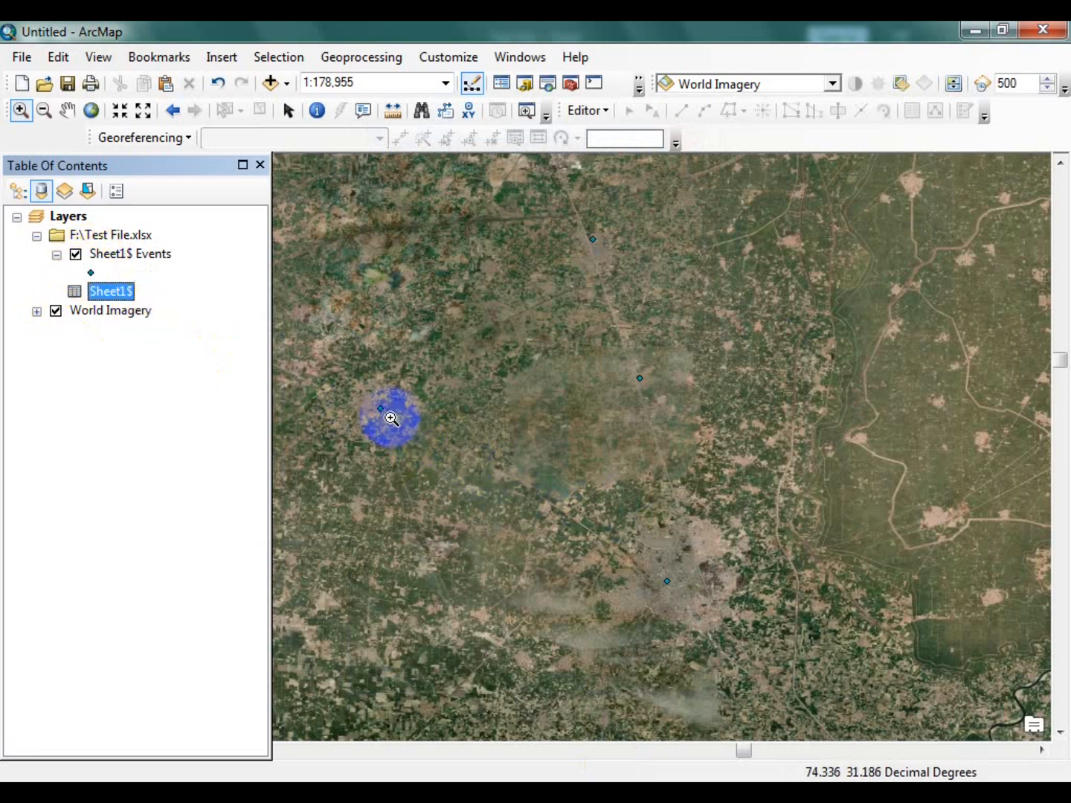
# Change the Sheet1$ Events point symbol to Triangle 1 in red.
pyautogui.doubleClick(91, 272)
pyautogui.click(275, 269)
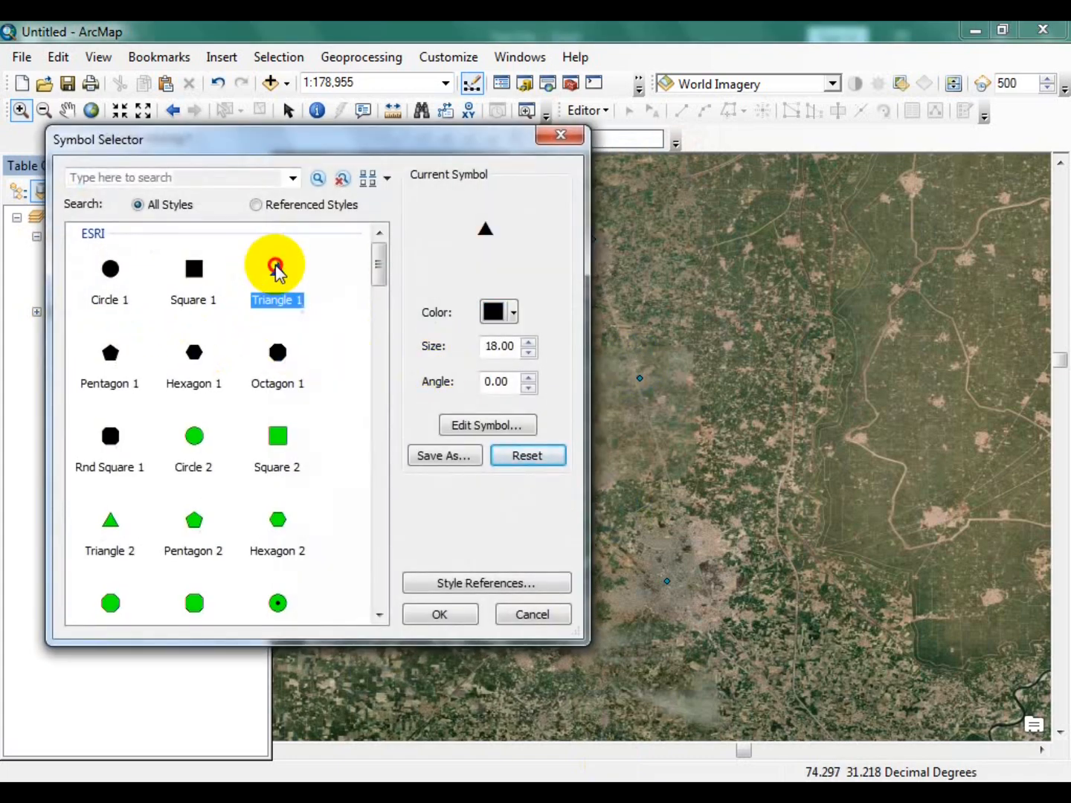
pyautogui.click(495, 313)
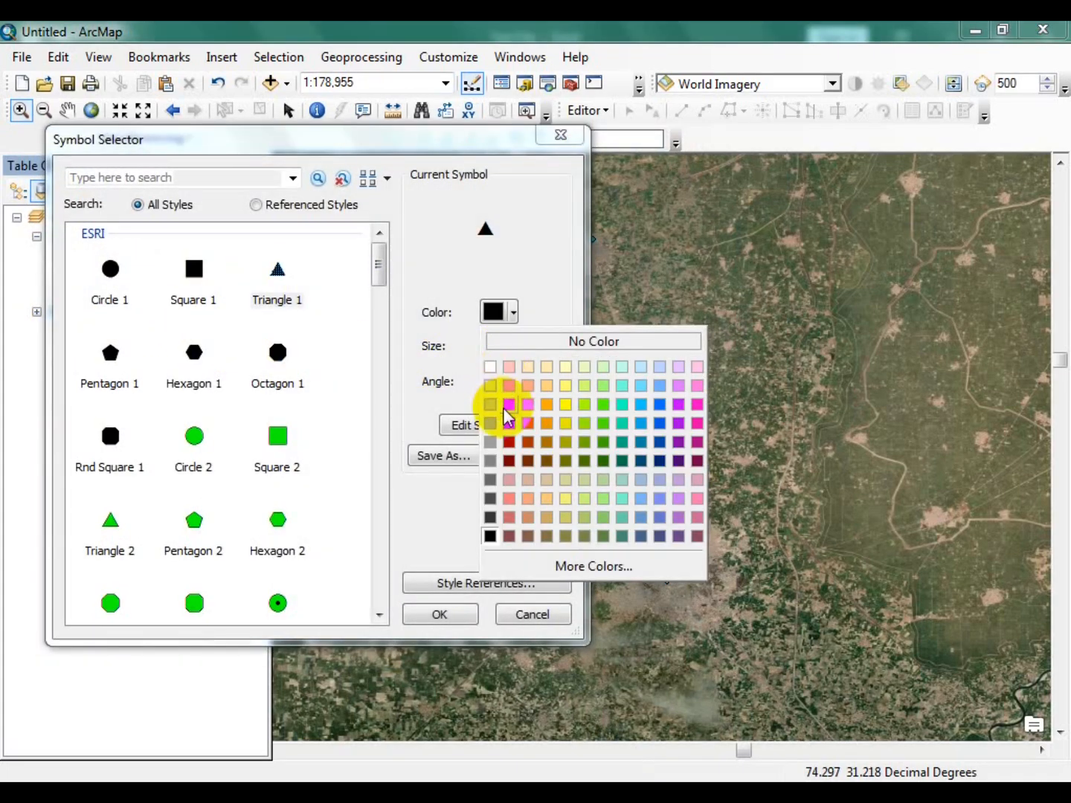
pyautogui.click(509, 404)
pyautogui.click(450, 614)
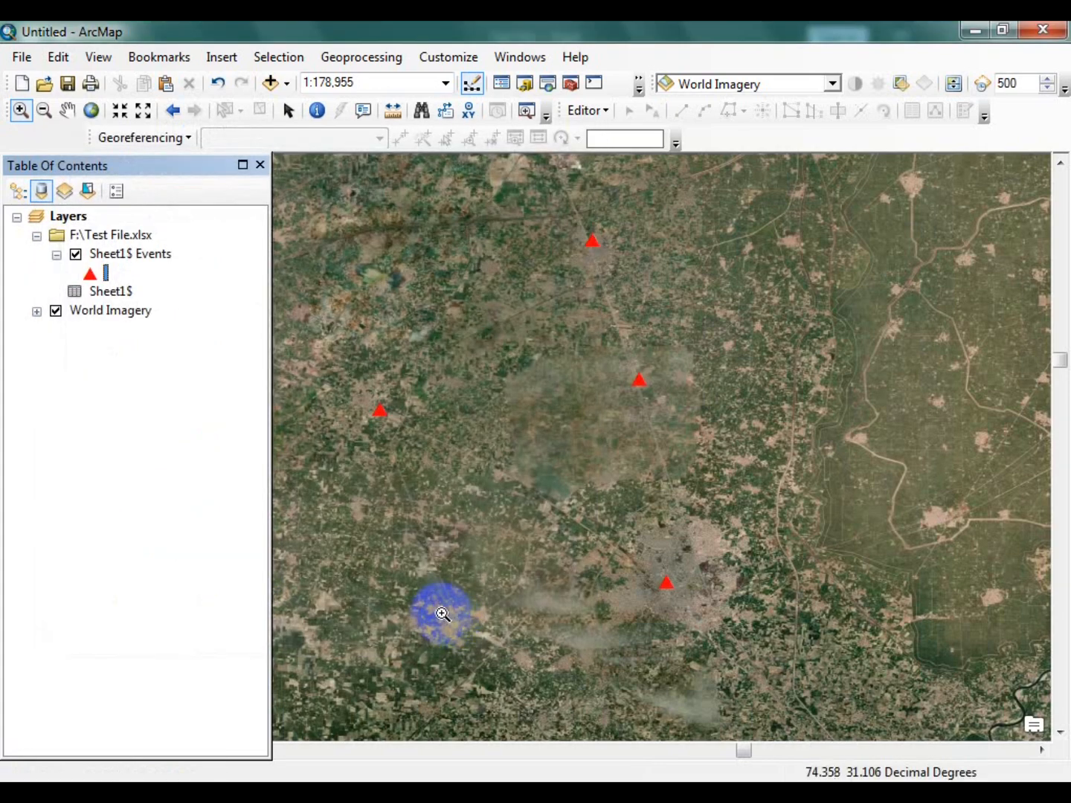
# Turn on feature labels for the Sheet1$ Events layer and set the label text size to 16.
pyautogui.rightClick(118, 253)
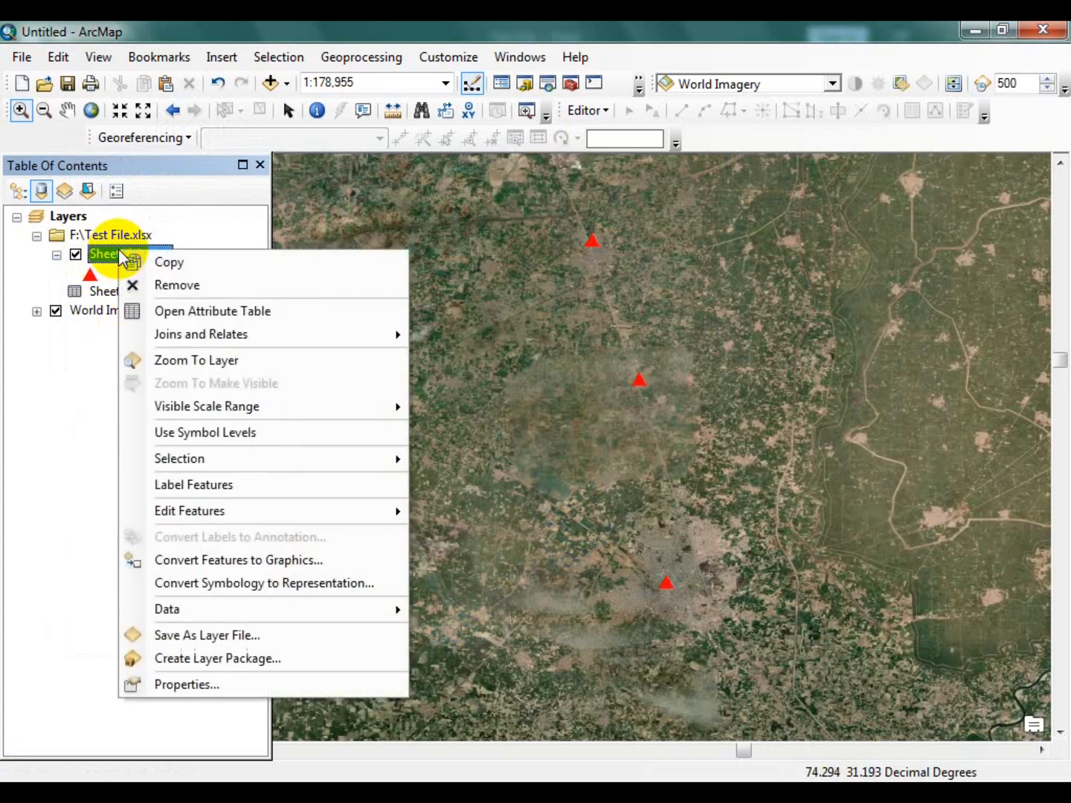
pyautogui.click(161, 483)
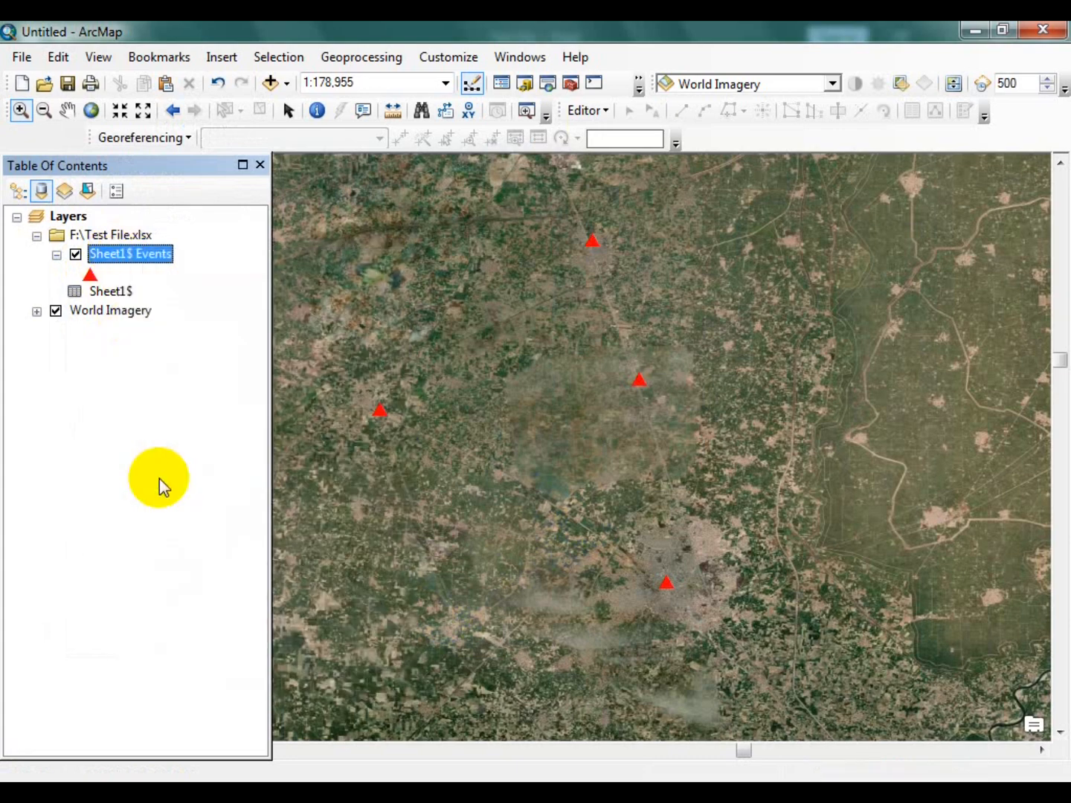
pyautogui.rightClick(124, 260)
pyautogui.click(197, 689)
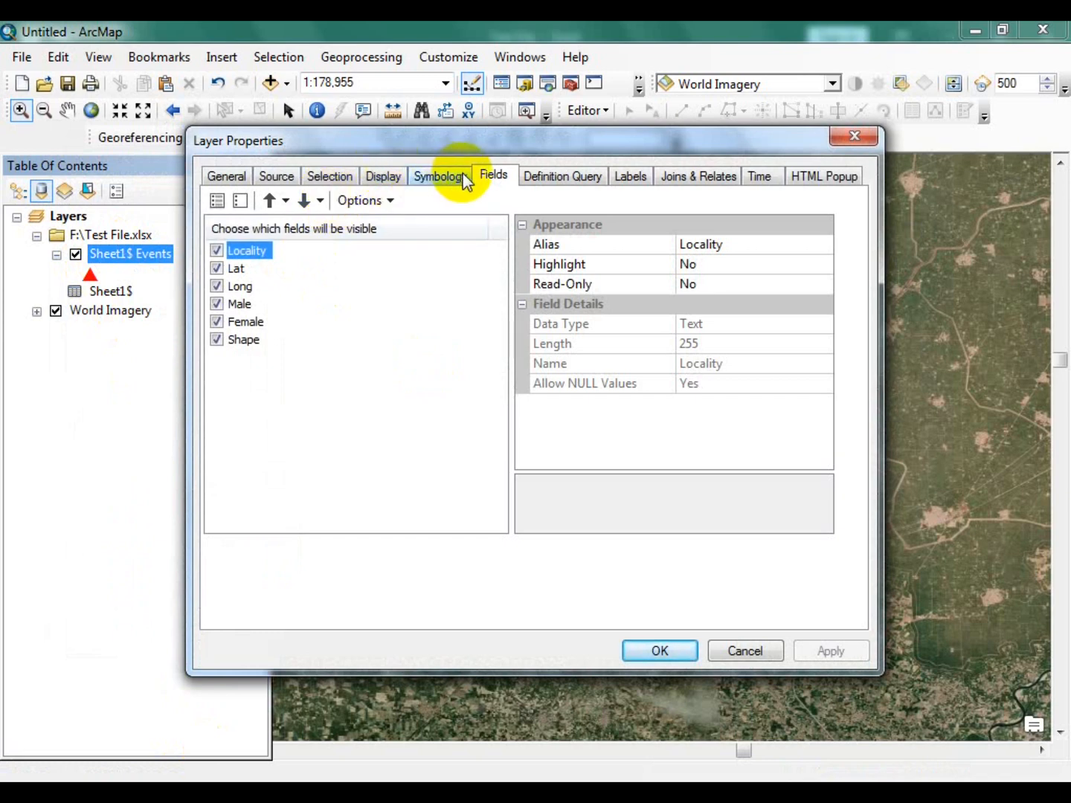
pyautogui.click(417, 178)
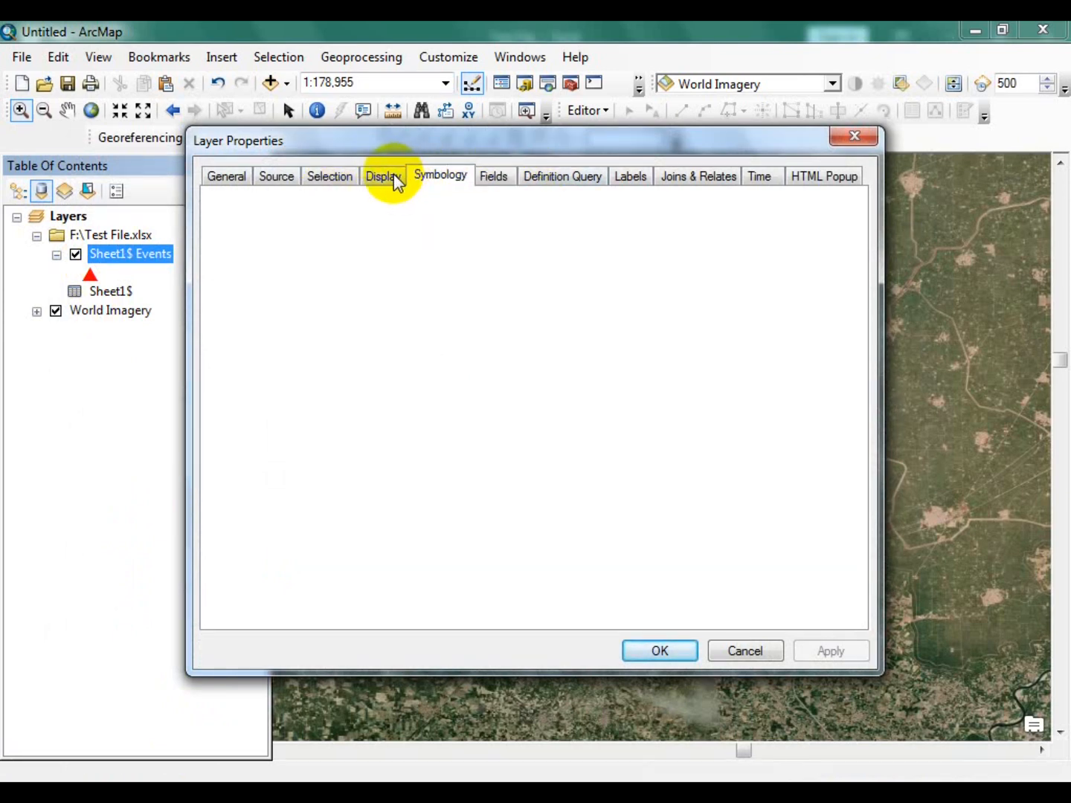
pyautogui.click(393, 182)
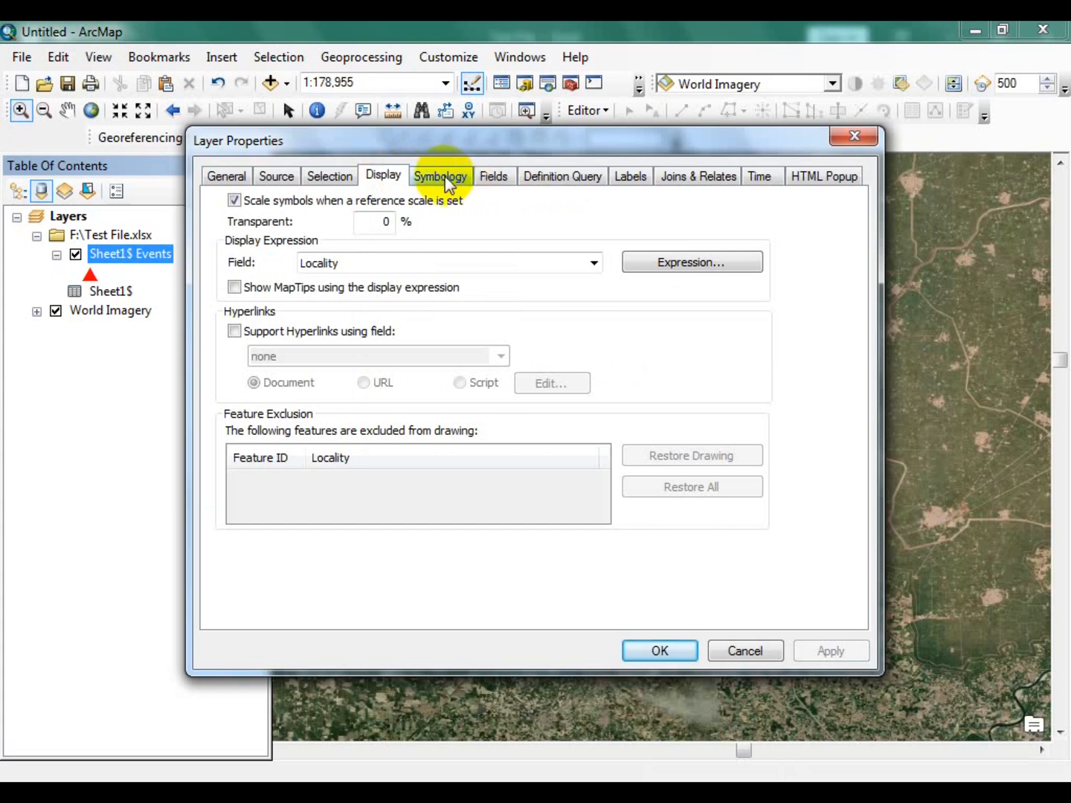
pyautogui.click(626, 178)
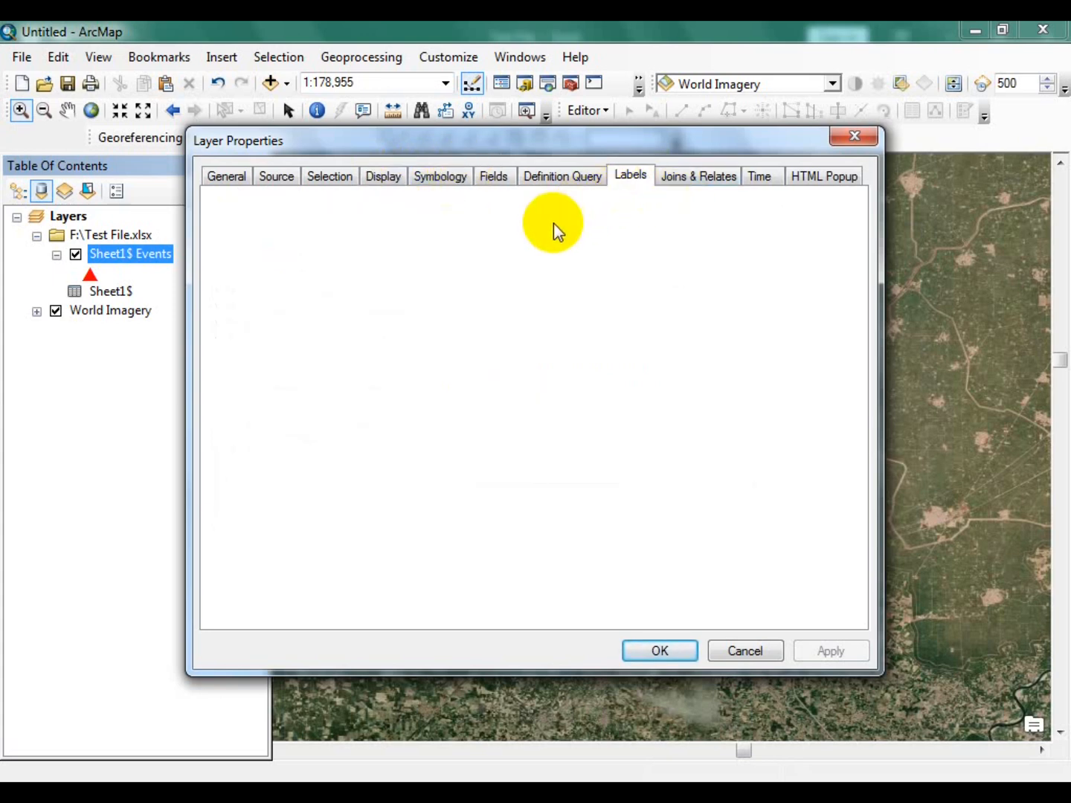
pyautogui.click(660, 397)
pyautogui.click(629, 495)
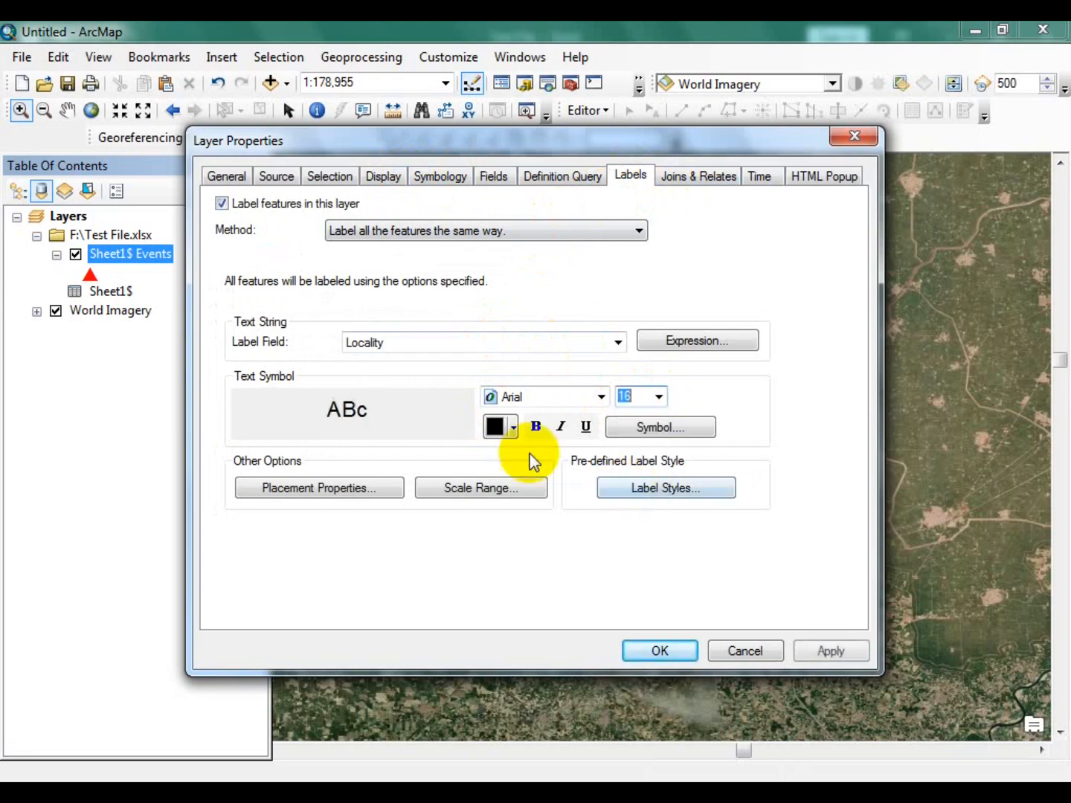
# Make the Sheet1$ Events label text bold and white, and apply the layer properties.
pyautogui.click(536, 426)
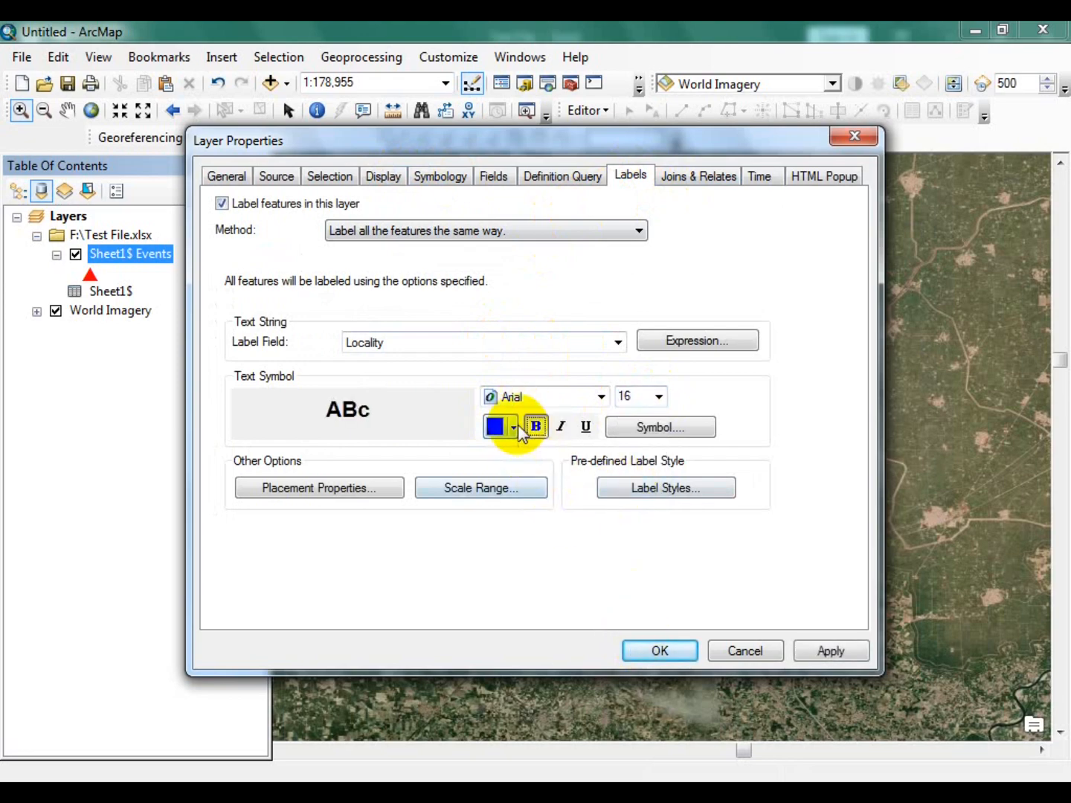
pyautogui.click(497, 427)
pyautogui.click(493, 482)
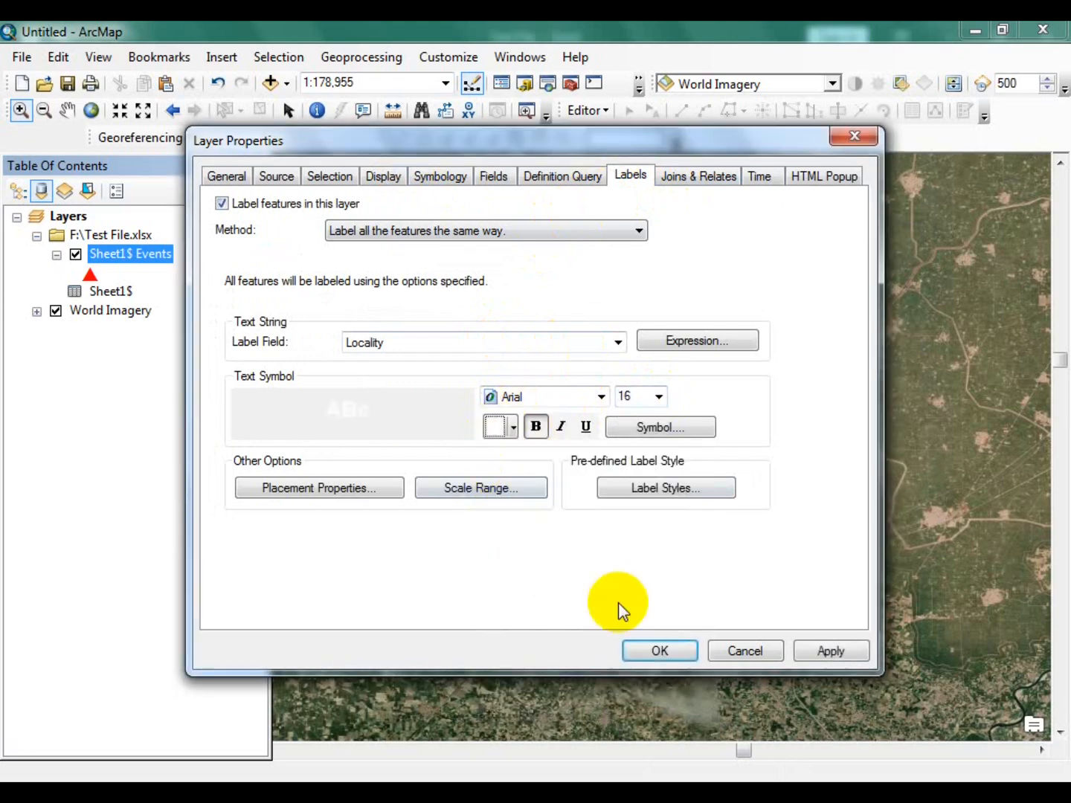
pyautogui.click(660, 648)
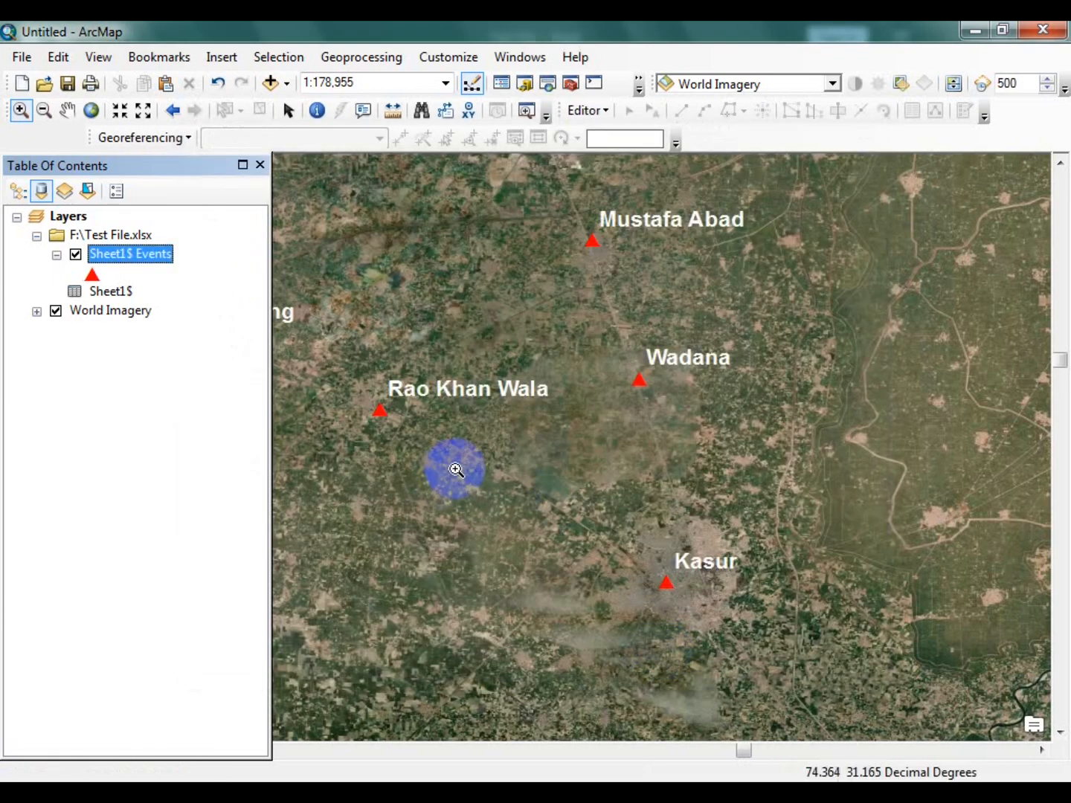
# Bring all labelled localities into view and examine the Sheet1$ Events attribute table.
pyautogui.click(67, 111)
pyautogui.moveTo(406, 337); pyautogui.dragTo(537, 339)
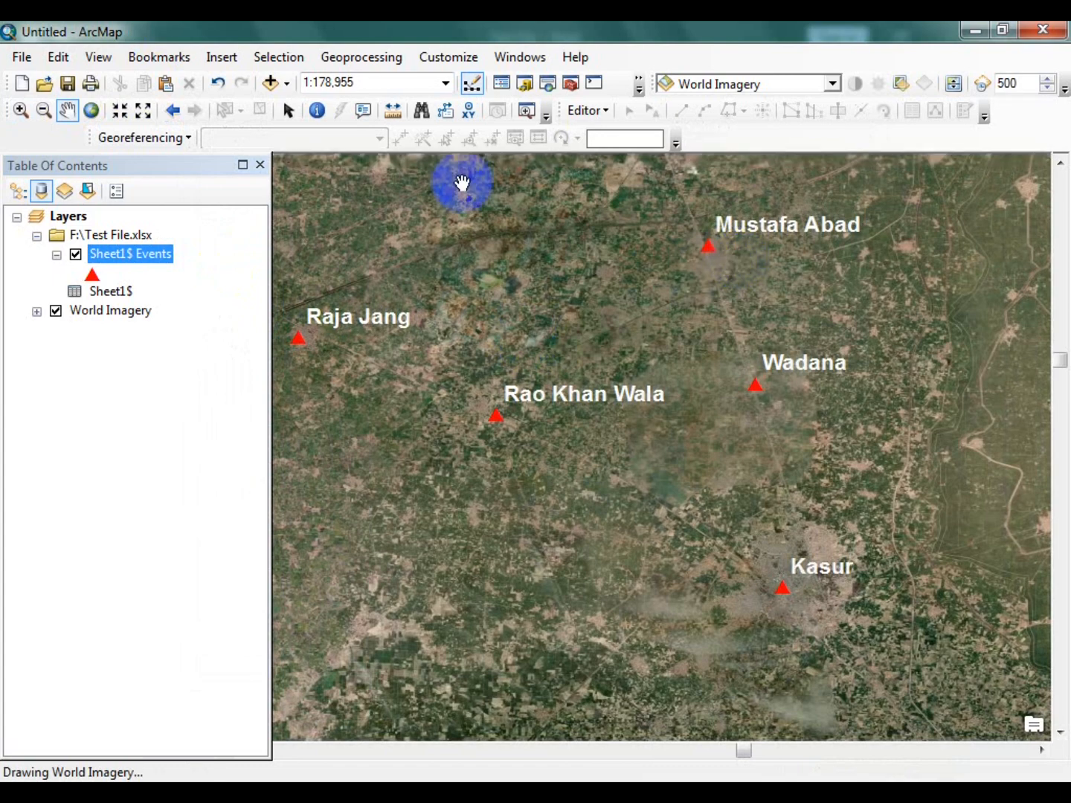
pyautogui.click(91, 273)
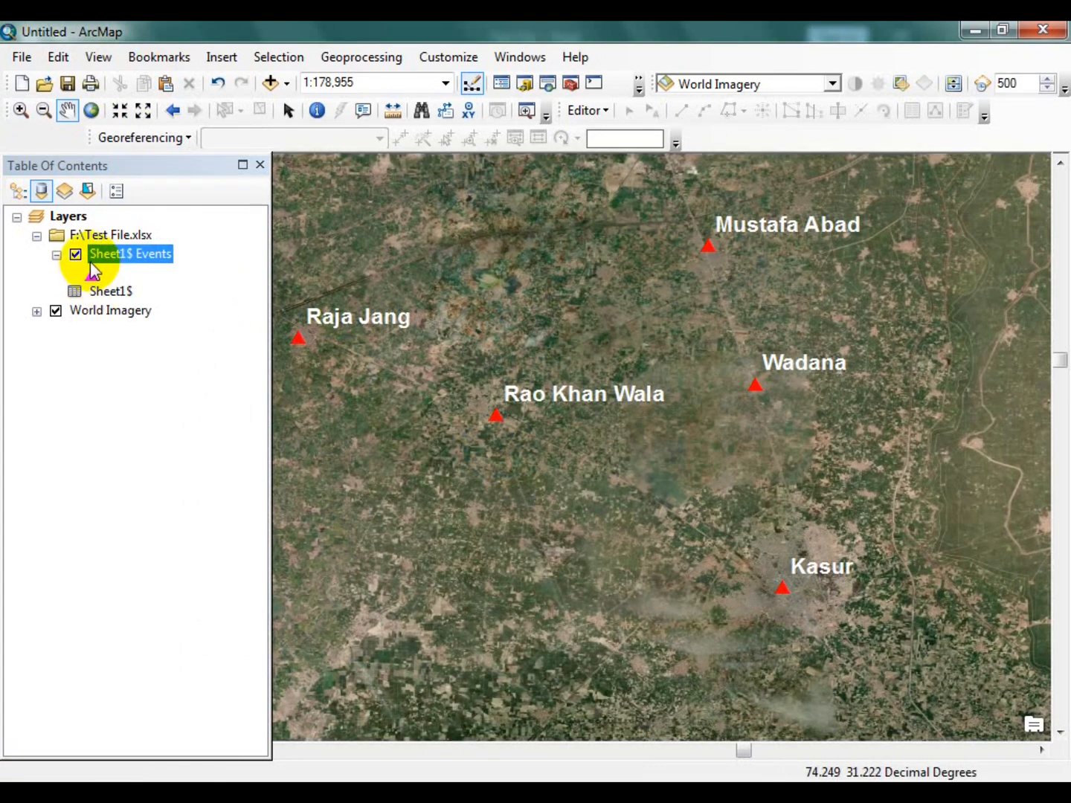
pyautogui.rightClick(103, 262)
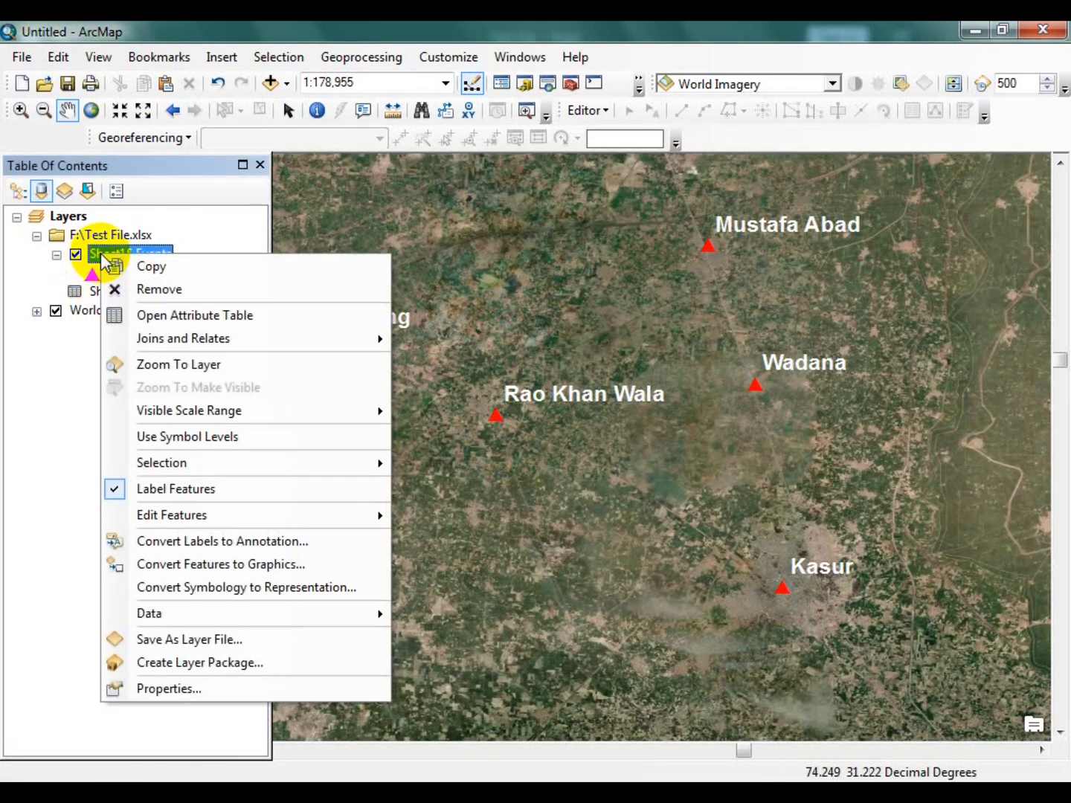
pyautogui.click(138, 317)
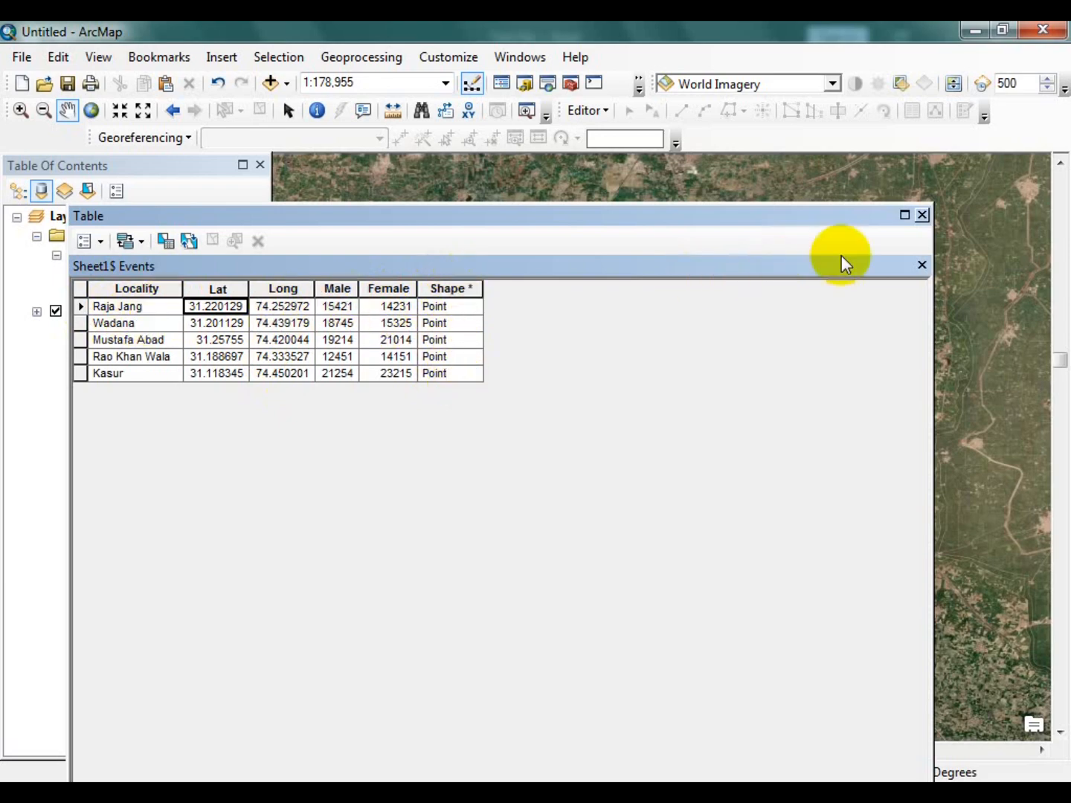
pyautogui.click(921, 215)
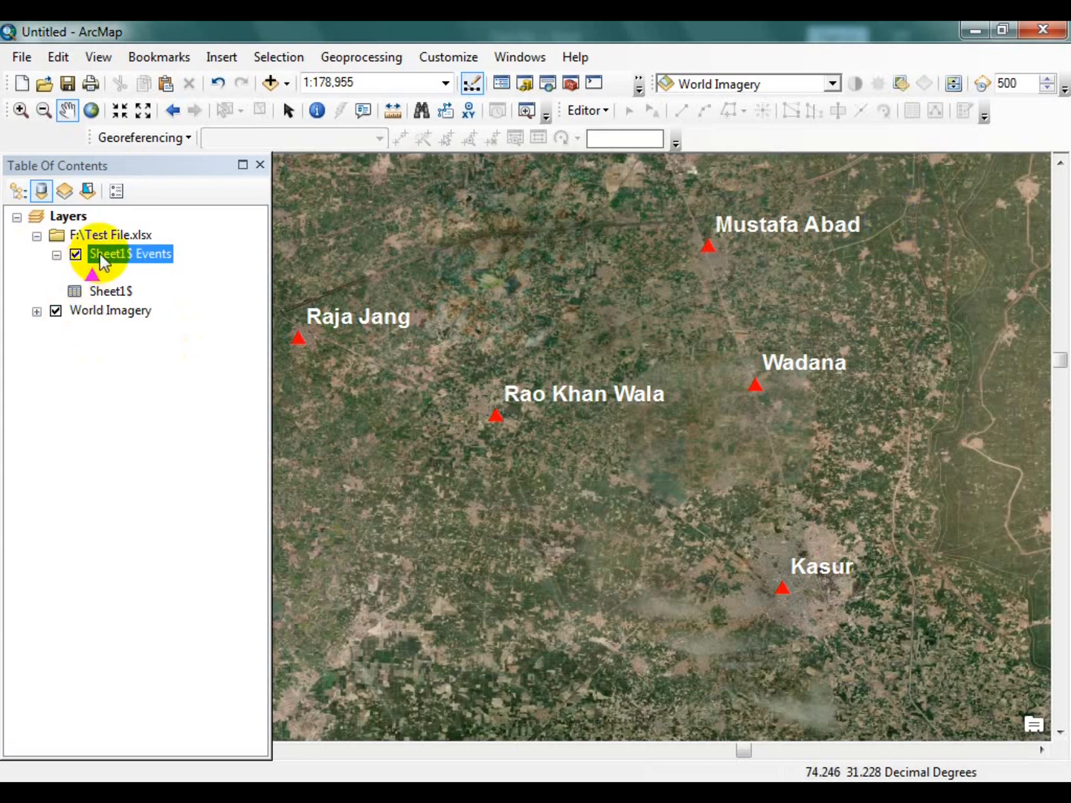
# Export all Sheet1$ Events features to a shapefile named points in E:\practice, using the layer's source coordinate system, and add it to the map.
pyautogui.rightClick(103, 262)
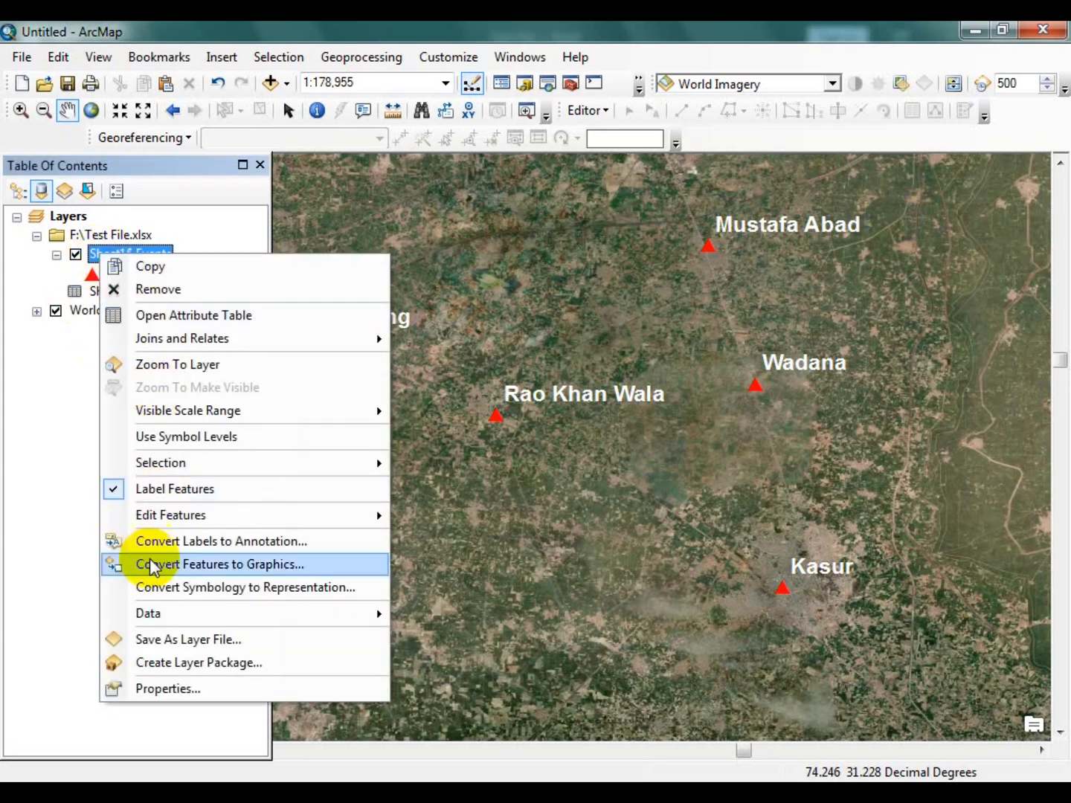
pyautogui.moveTo(149, 618)
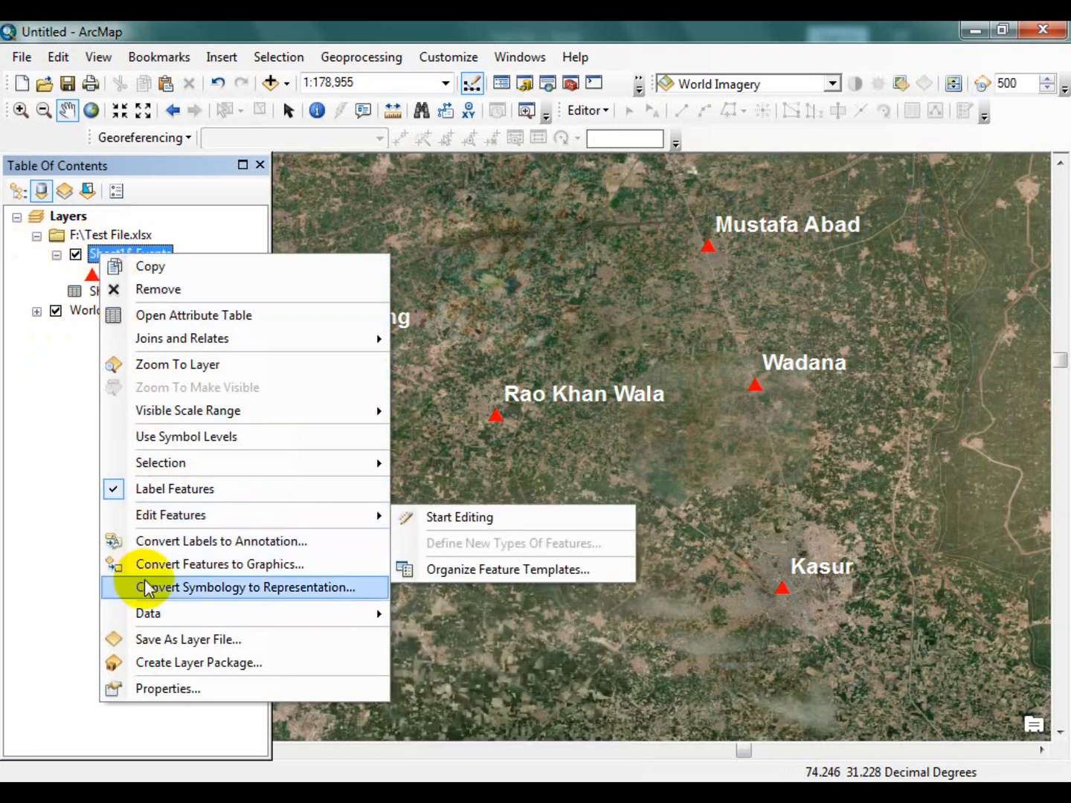
pyautogui.moveTo(368, 614)
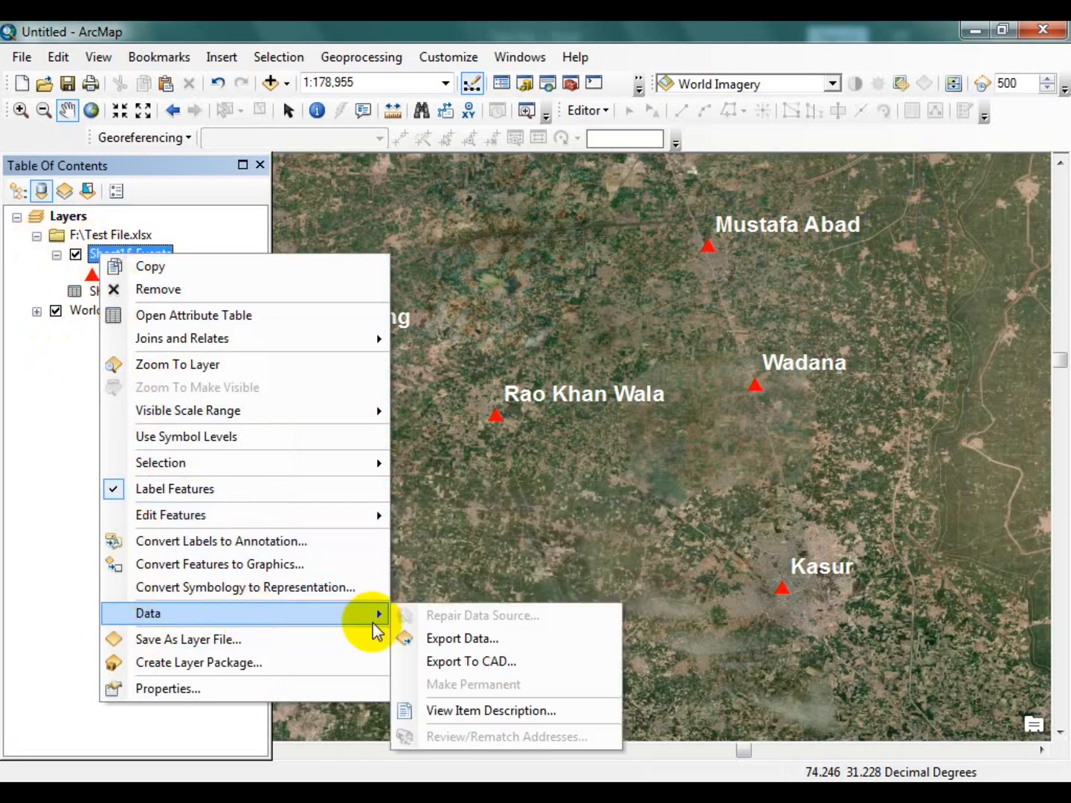
pyautogui.click(462, 638)
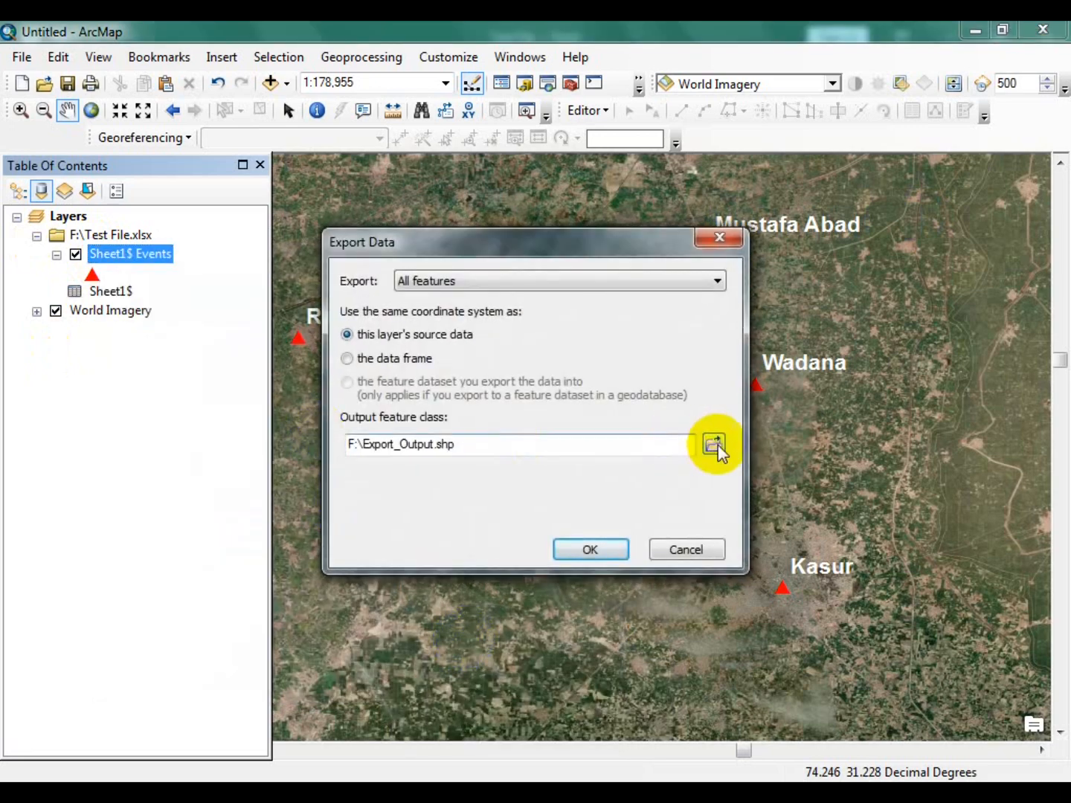
pyautogui.click(714, 445)
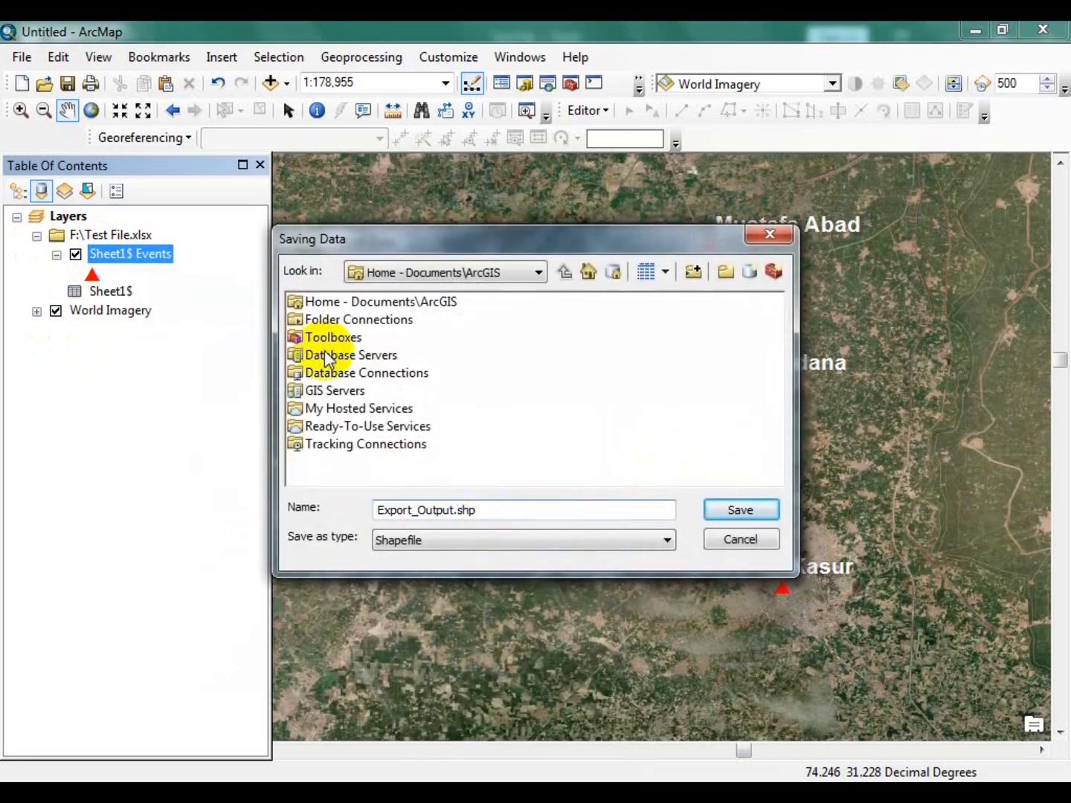
pyautogui.doubleClick(330, 325)
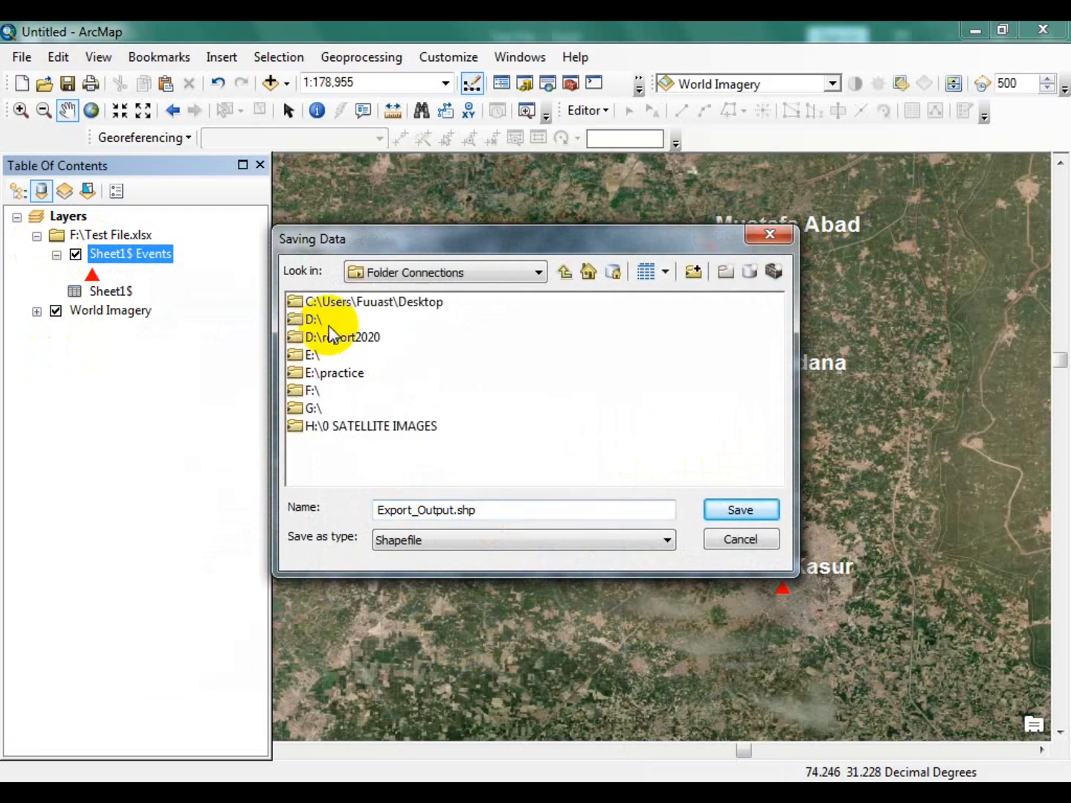
pyautogui.doubleClick(316, 373)
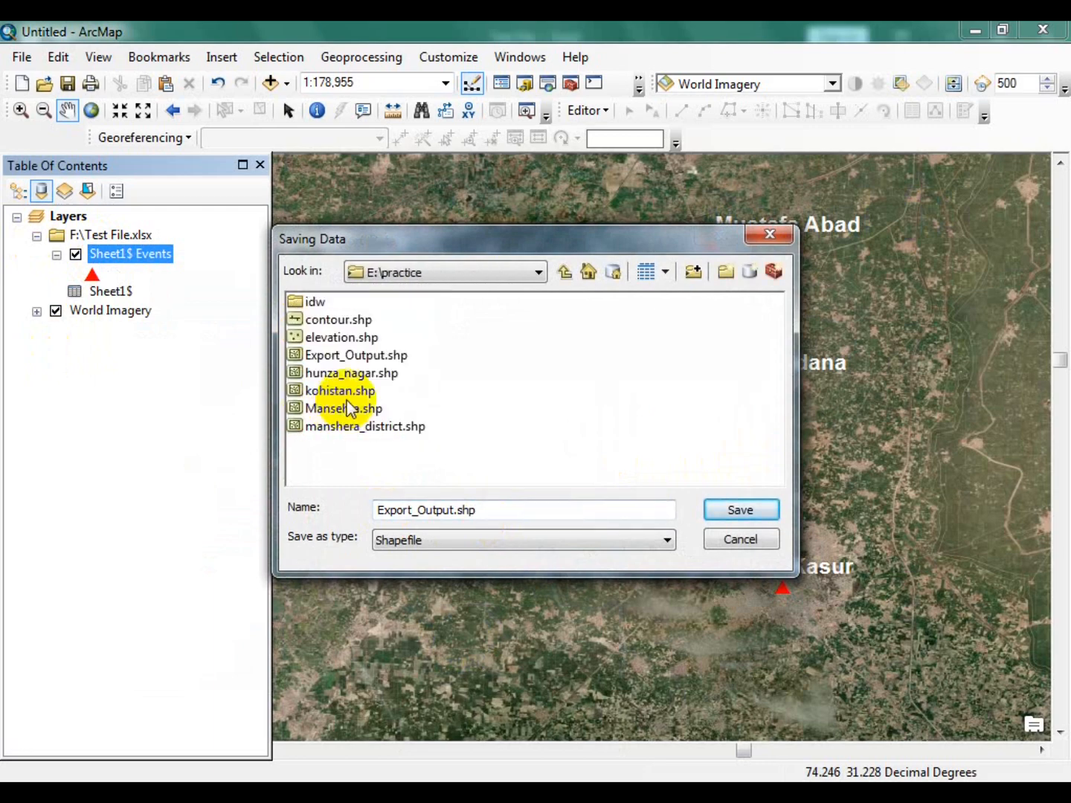
pyautogui.moveTo(477, 510); pyautogui.dragTo(375, 510)
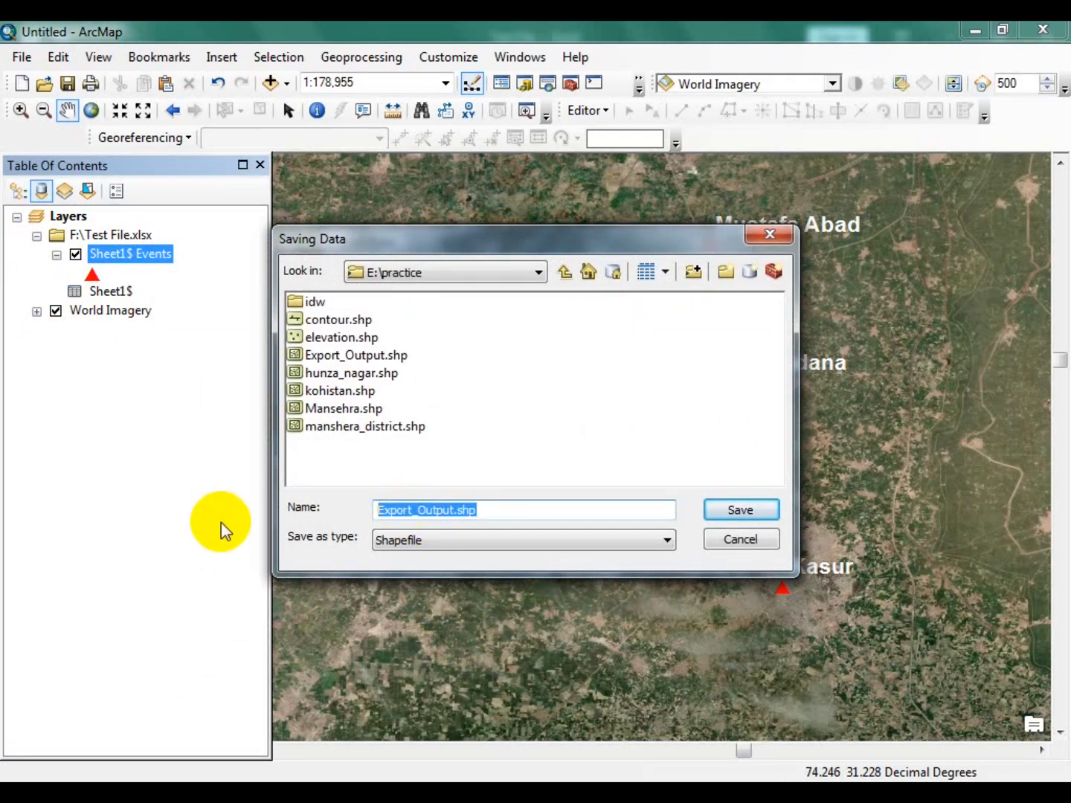
pyautogui.write('points')
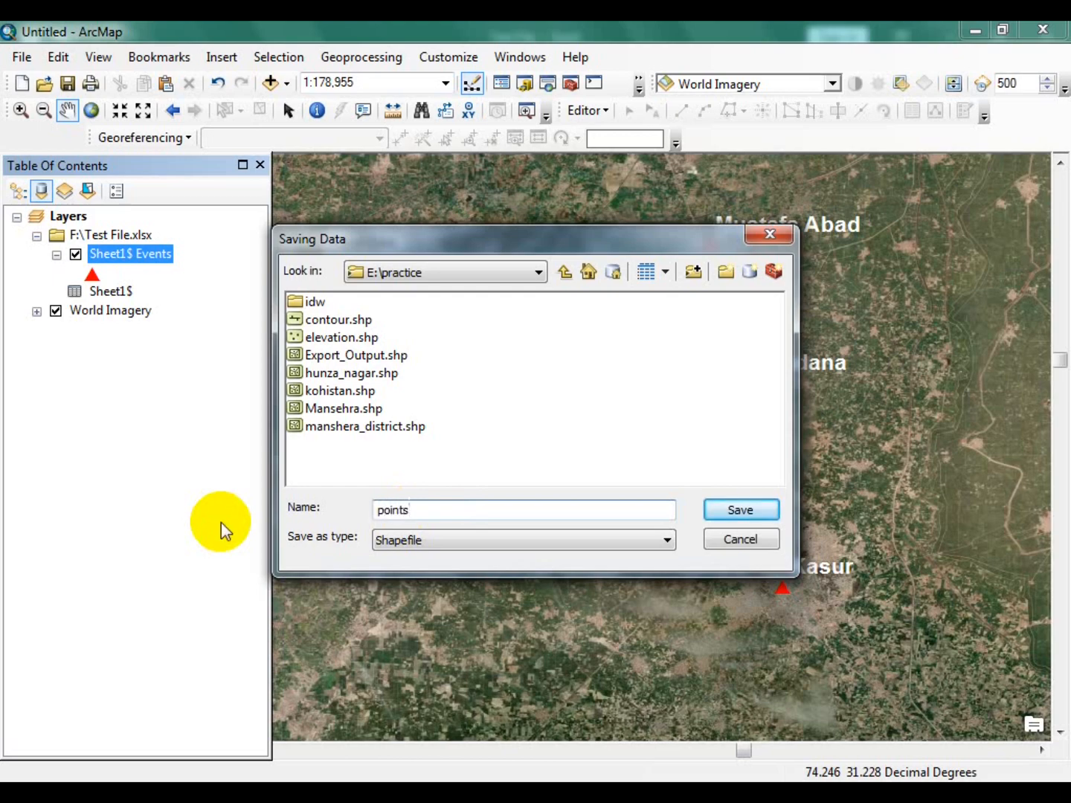
pyautogui.press('Return')
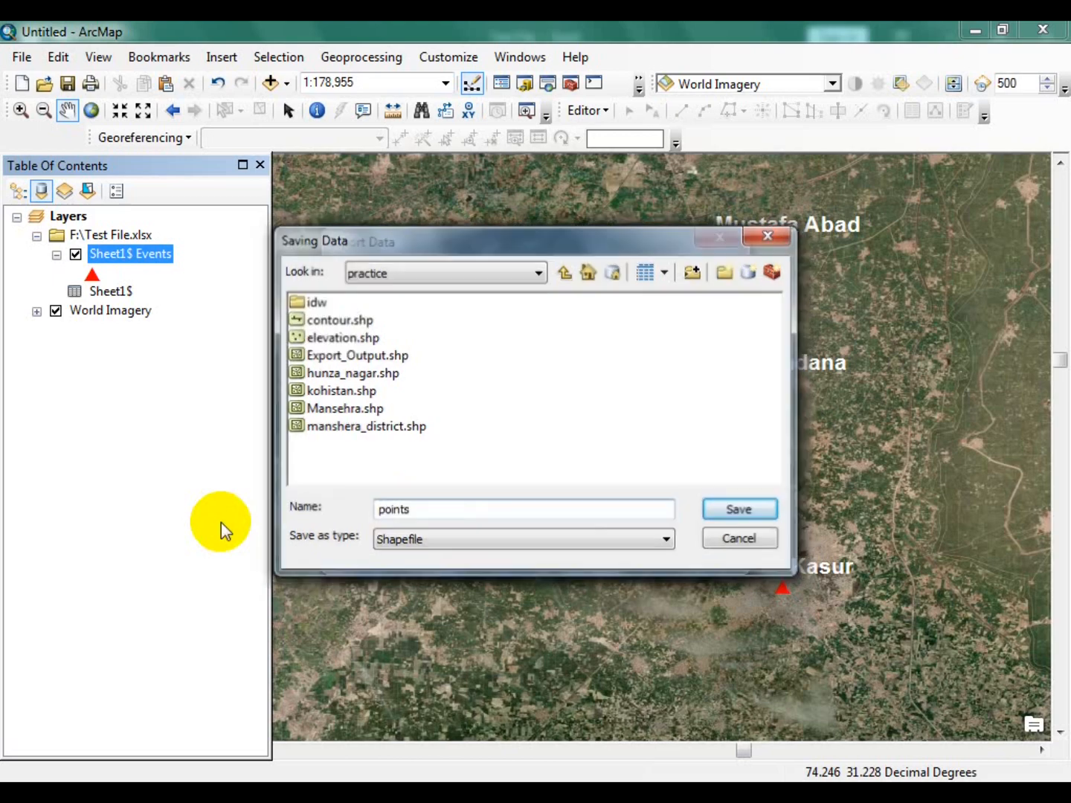
pyautogui.click(559, 551)
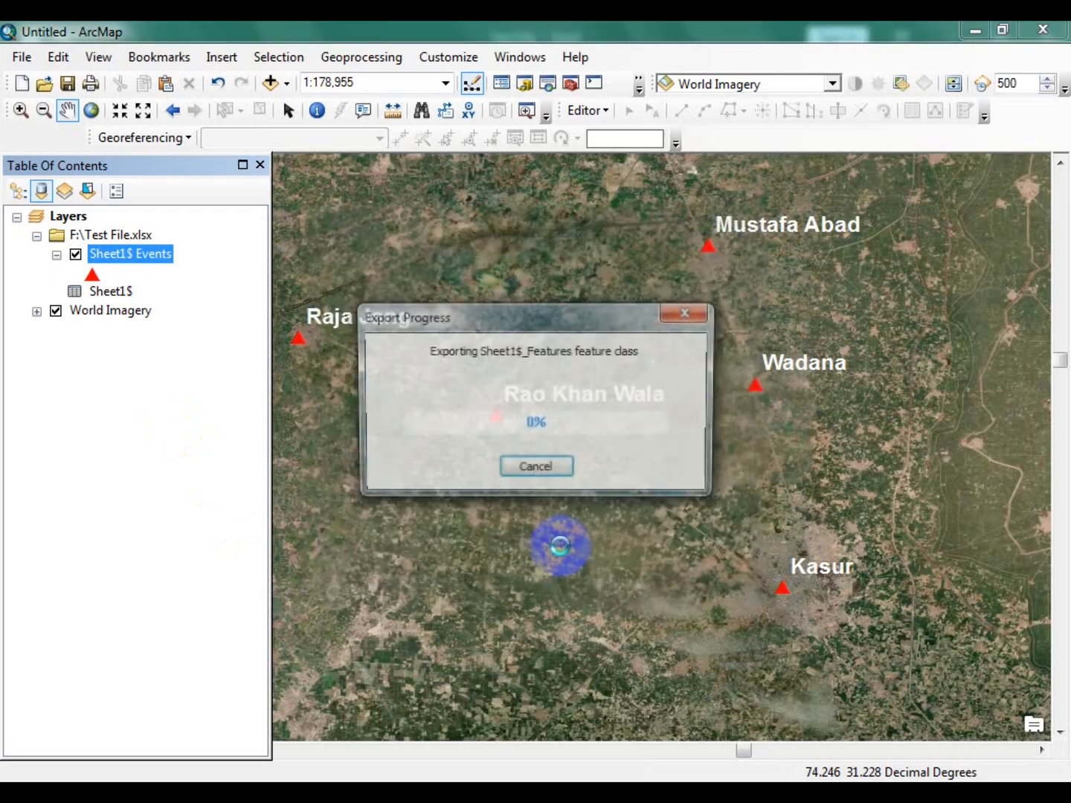
pyautogui.click(577, 476)
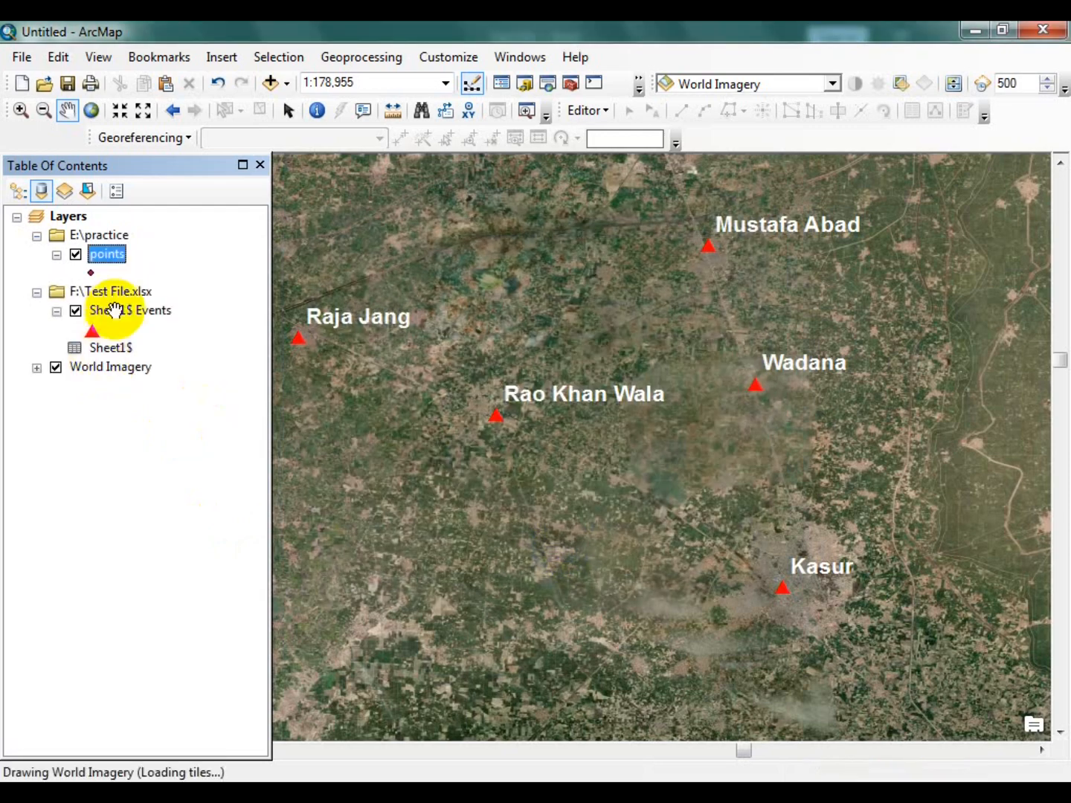
# List the layers by drawing order and remove the Sheet1$ Events layer from the map.
pyautogui.click(17, 191)
pyautogui.rightClick(117, 279)
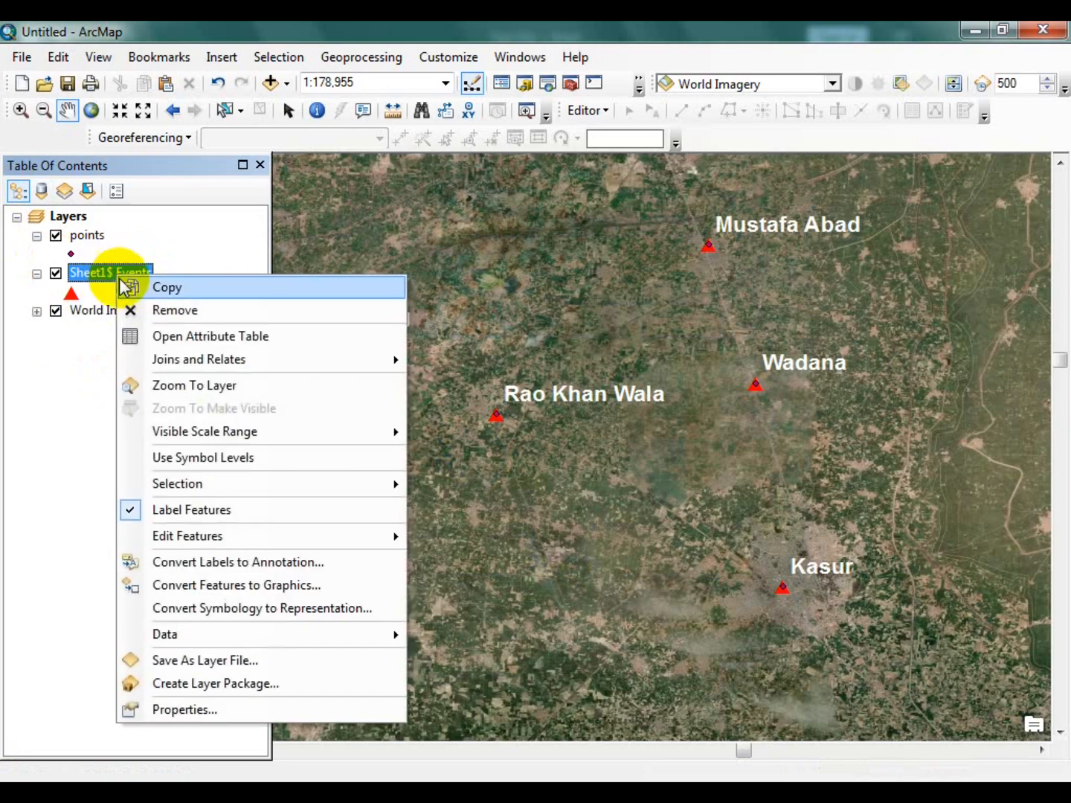
pyautogui.click(147, 309)
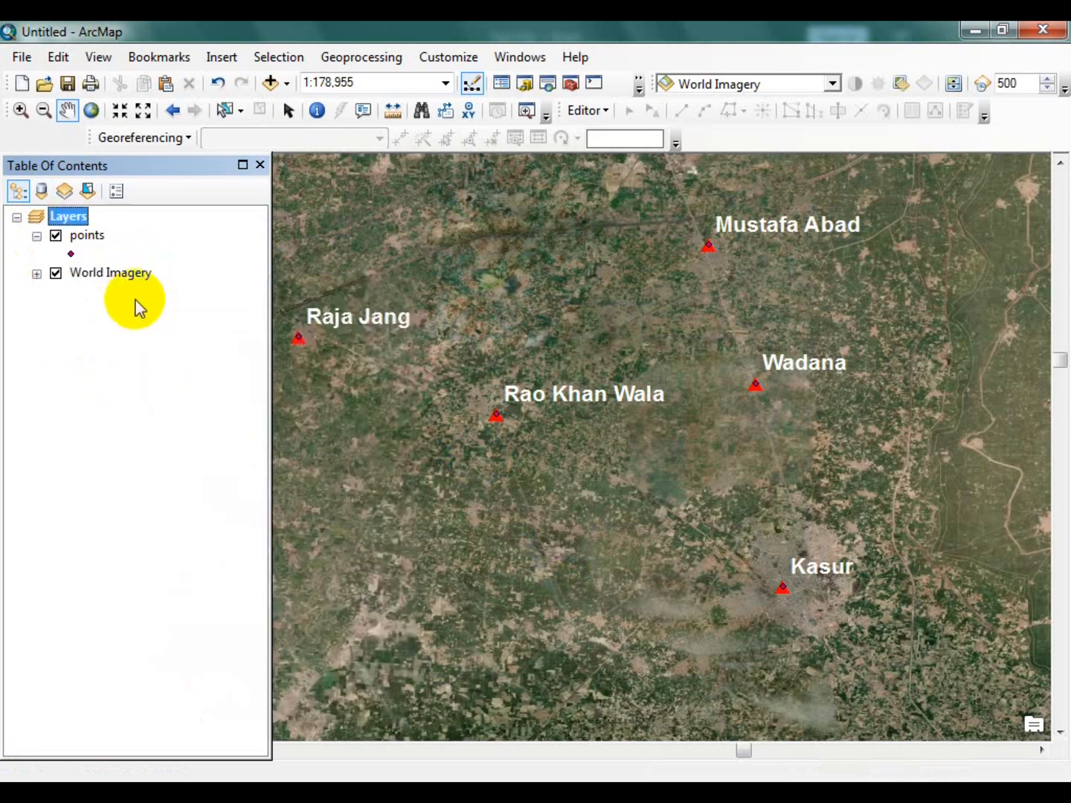
# Review the attribute table of the points layer and turn on its feature labels.
pyautogui.rightClick(78, 239)
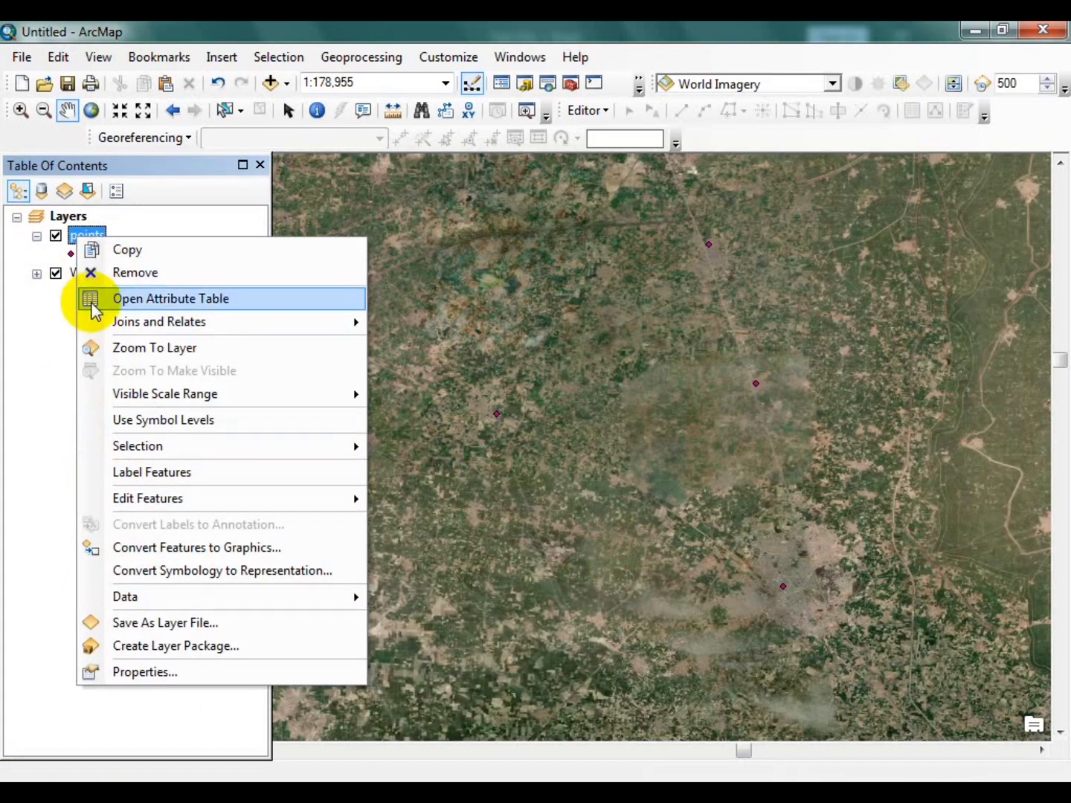
pyautogui.click(90, 298)
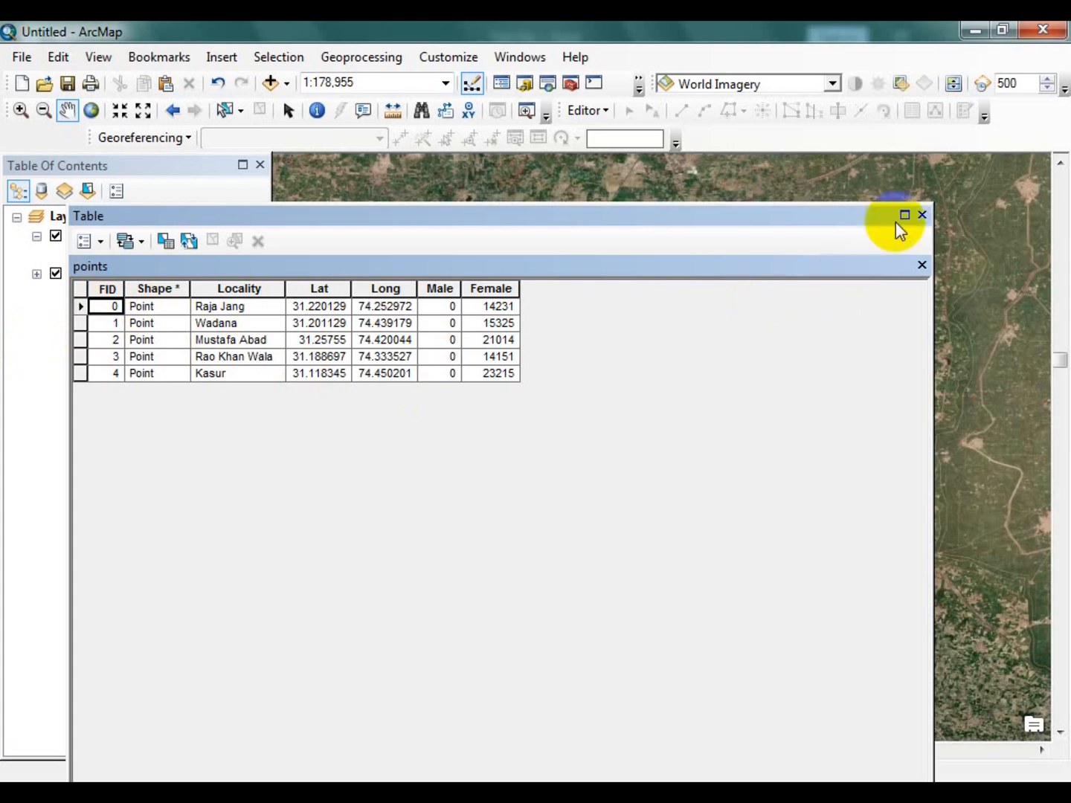
pyautogui.click(921, 216)
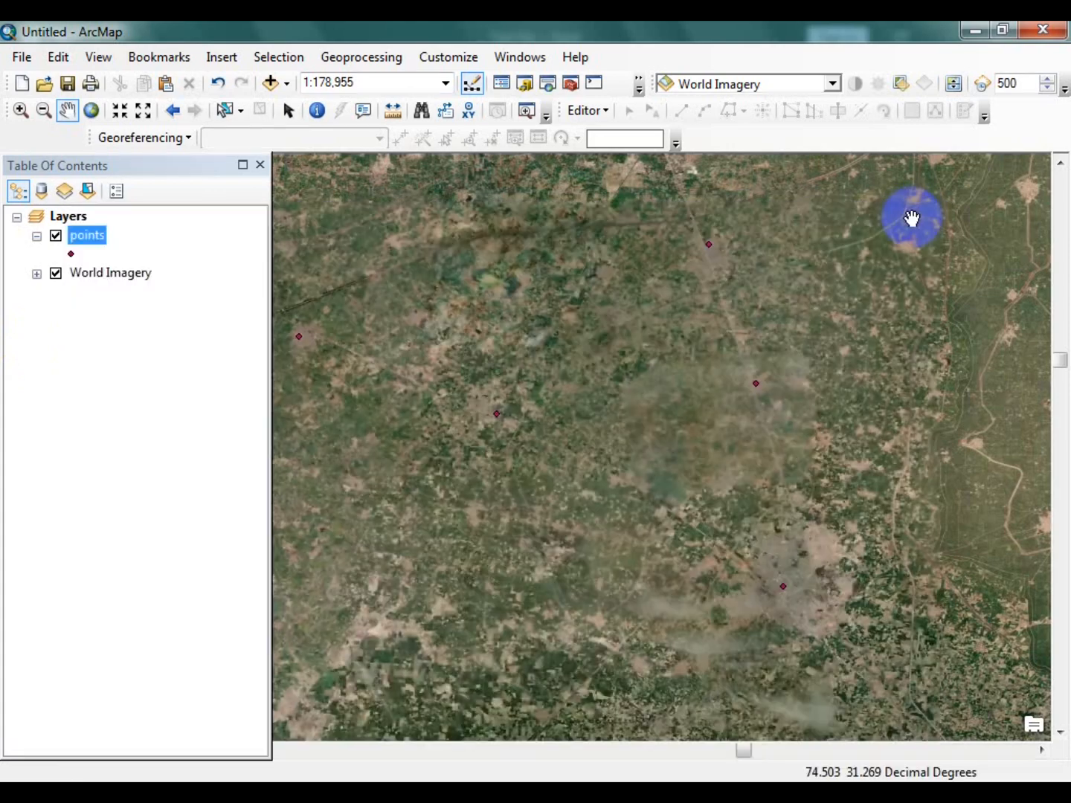
pyautogui.rightClick(85, 240)
pyautogui.click(128, 474)
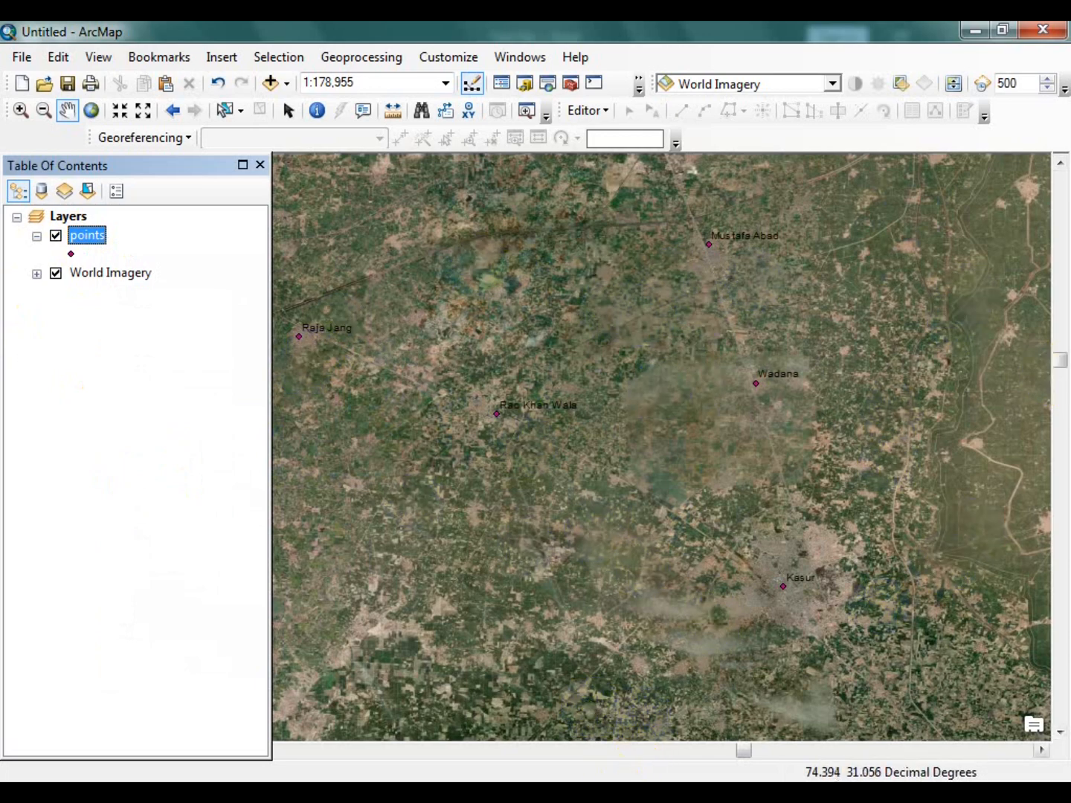
# Switch between Google Earth Pro and ArcMap to compare the Test File.csv placemarks with the labelled points.
pyautogui.moveTo(545, 793)
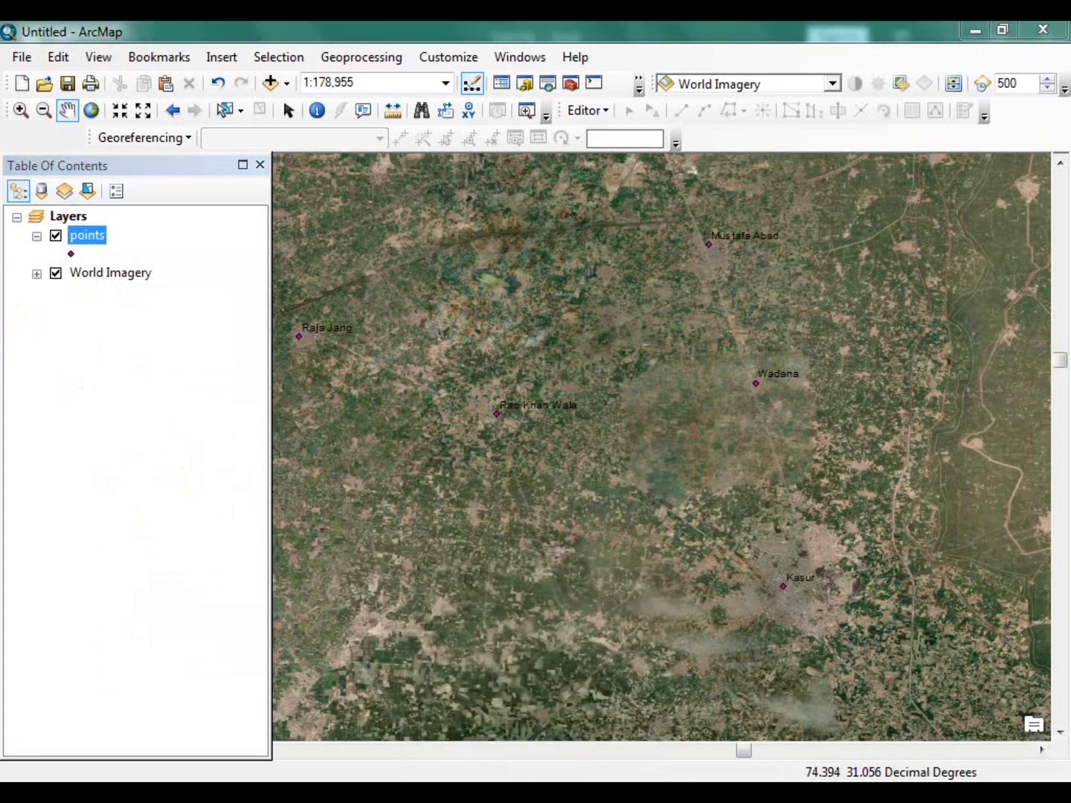
pyautogui.click(536, 737)
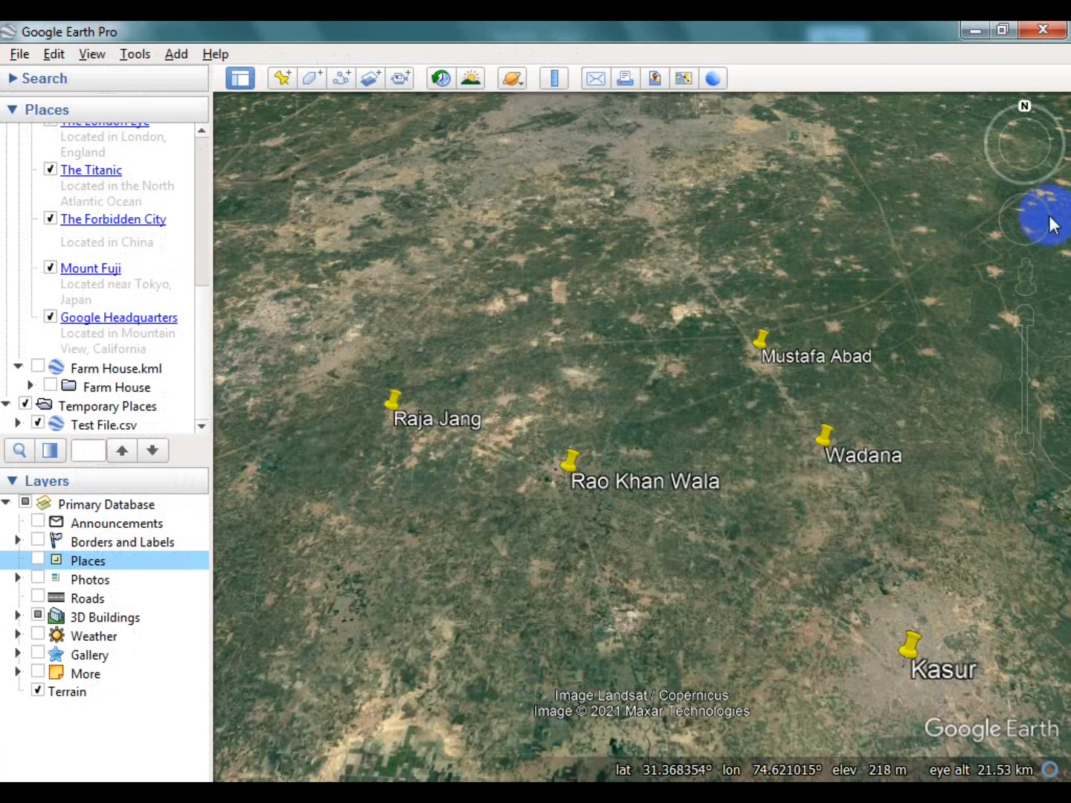
pyautogui.click(1020, 165)
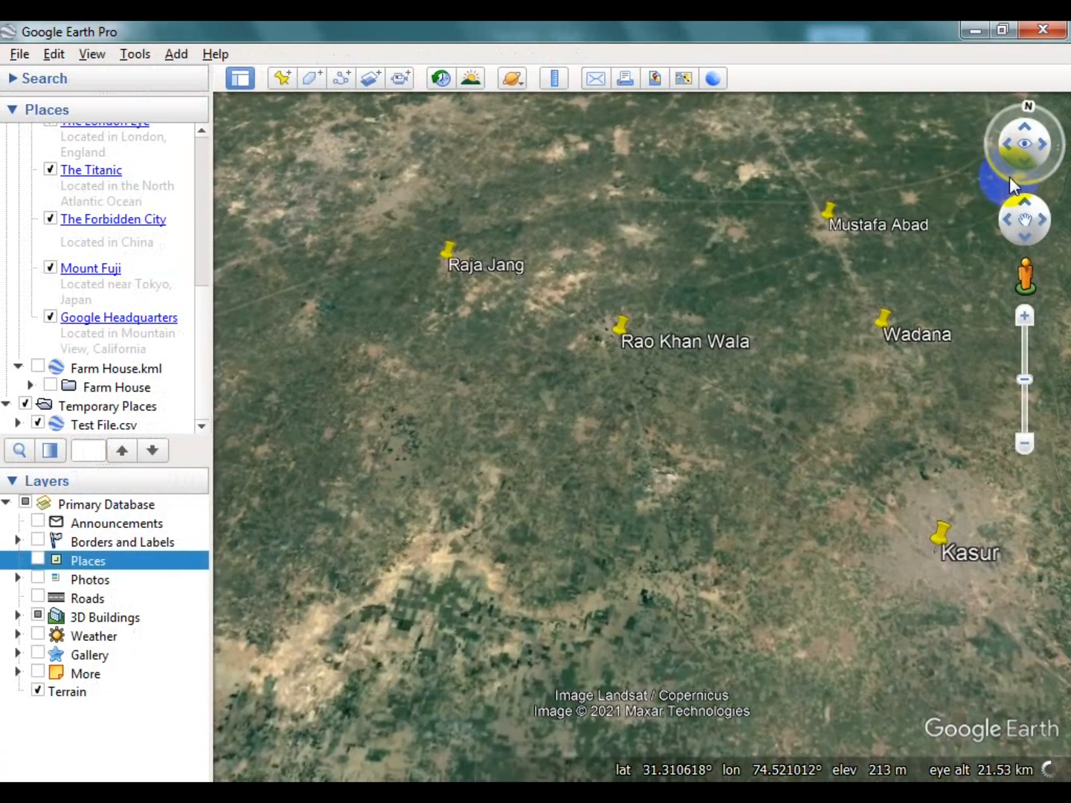
pyautogui.moveTo(703, 371); pyautogui.dragTo(569, 406)
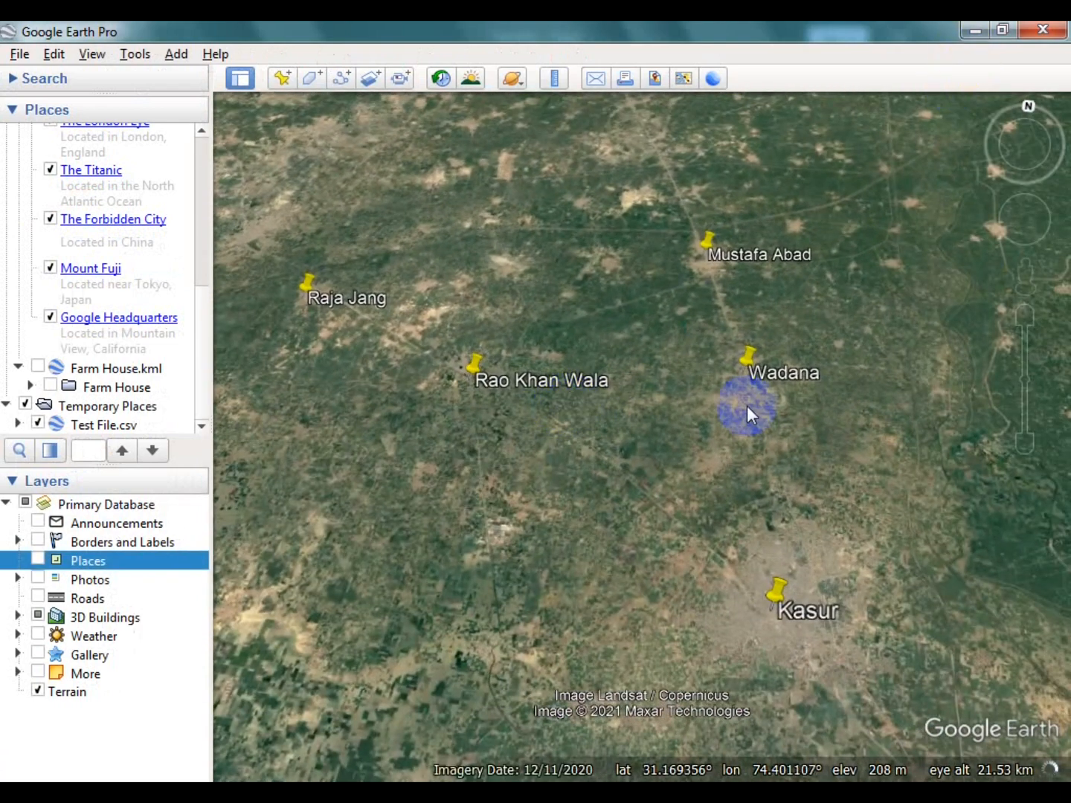
pyautogui.moveTo(546, 792)
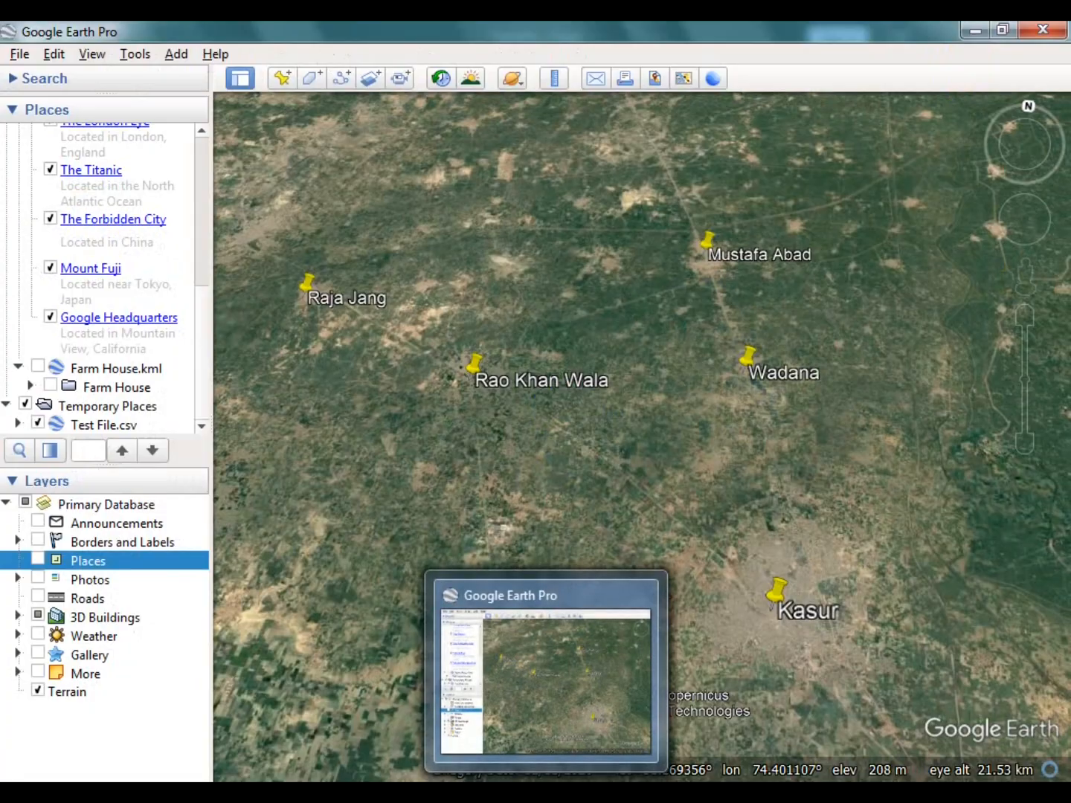
pyautogui.click(592, 792)
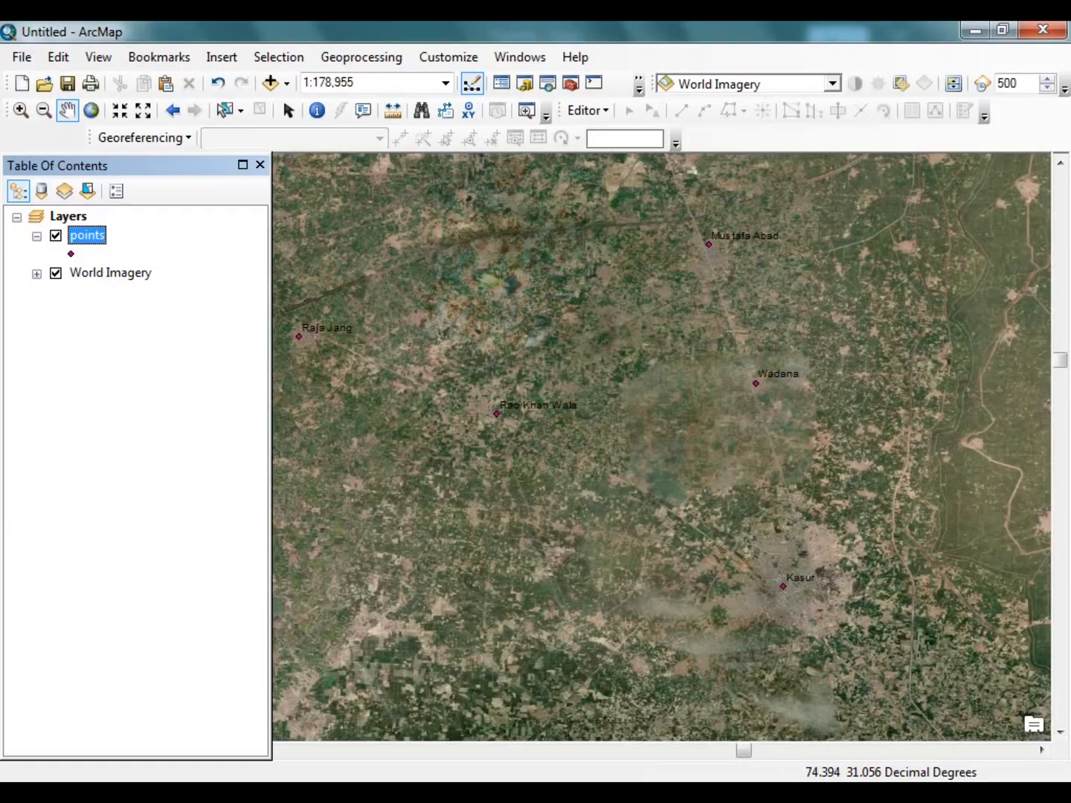
pyautogui.click(591, 793)
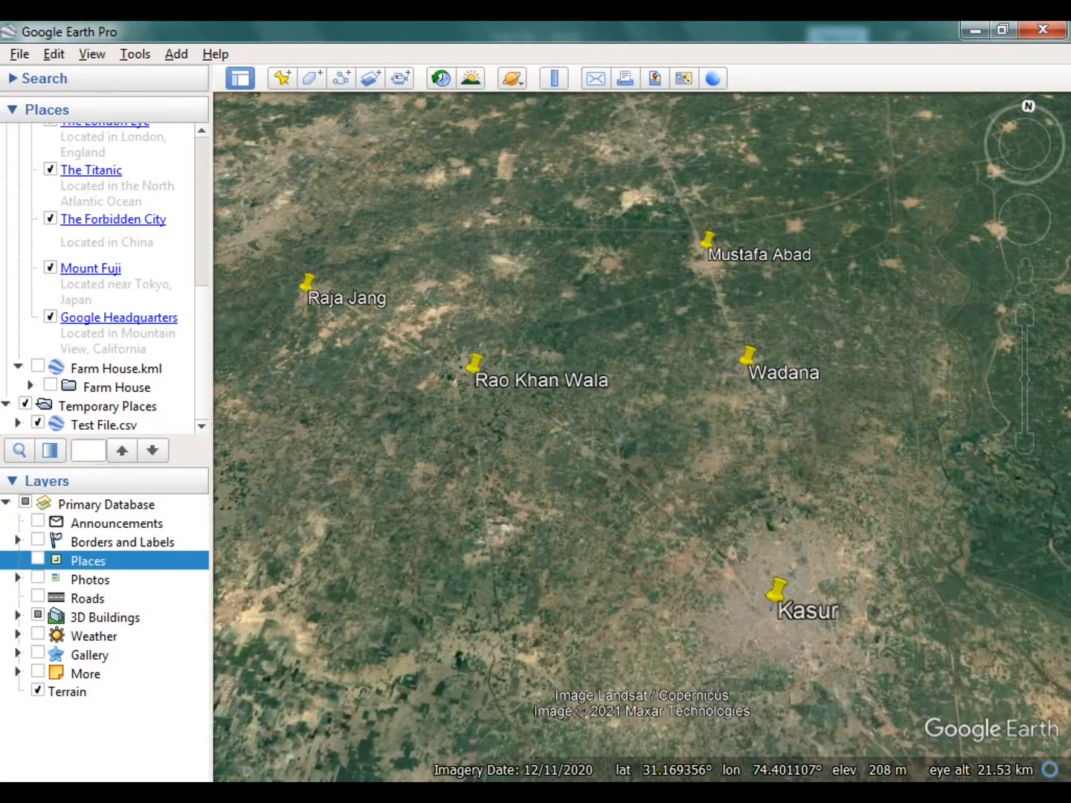